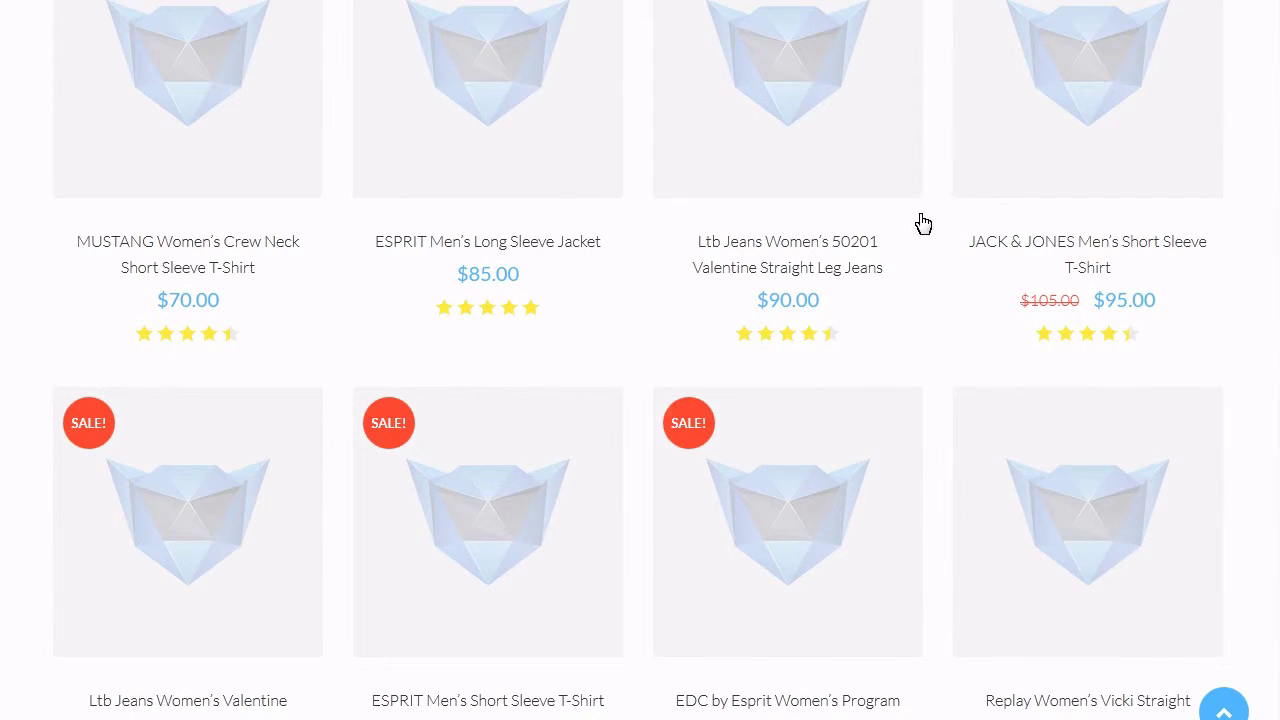
Add the Ltb Jeans Women's 50201 Valentine Straight Leg Jeans and JACK & JONES Men's Short Sleeve T-Shirt to the comparison and view the table
mouse_move(918, 222)
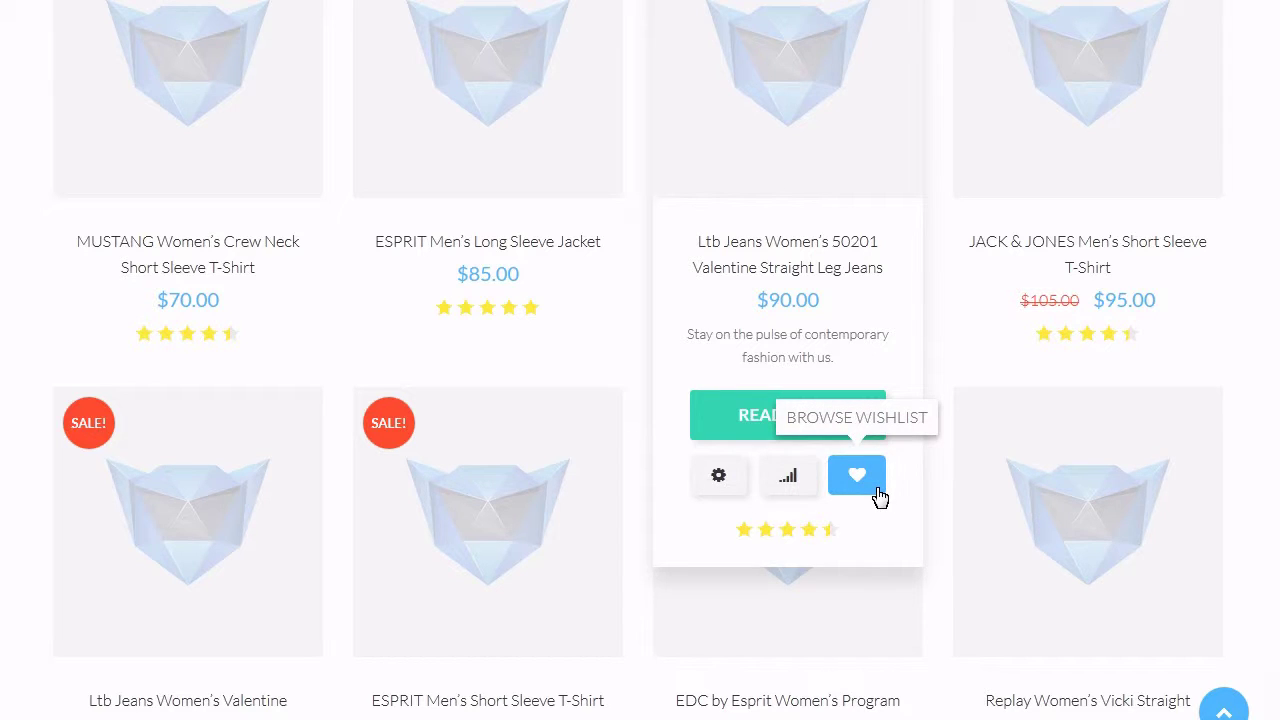
left_click(789, 489)
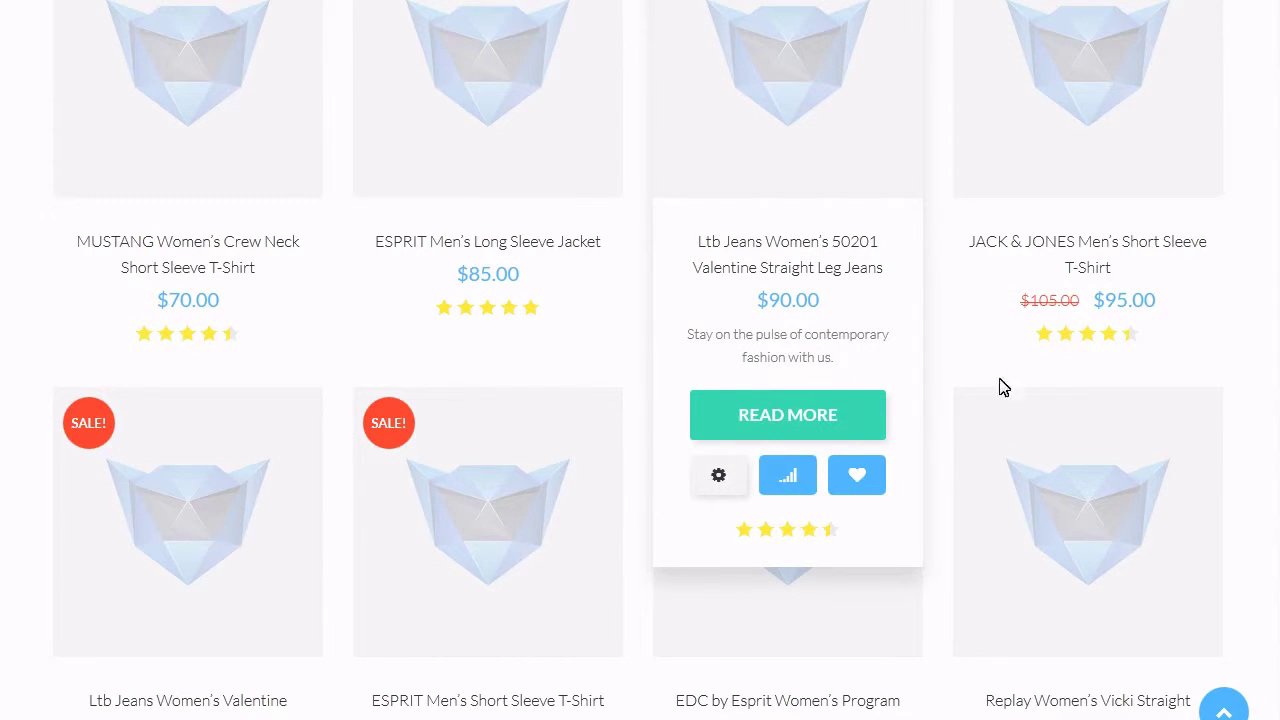
left_click(1089, 474)
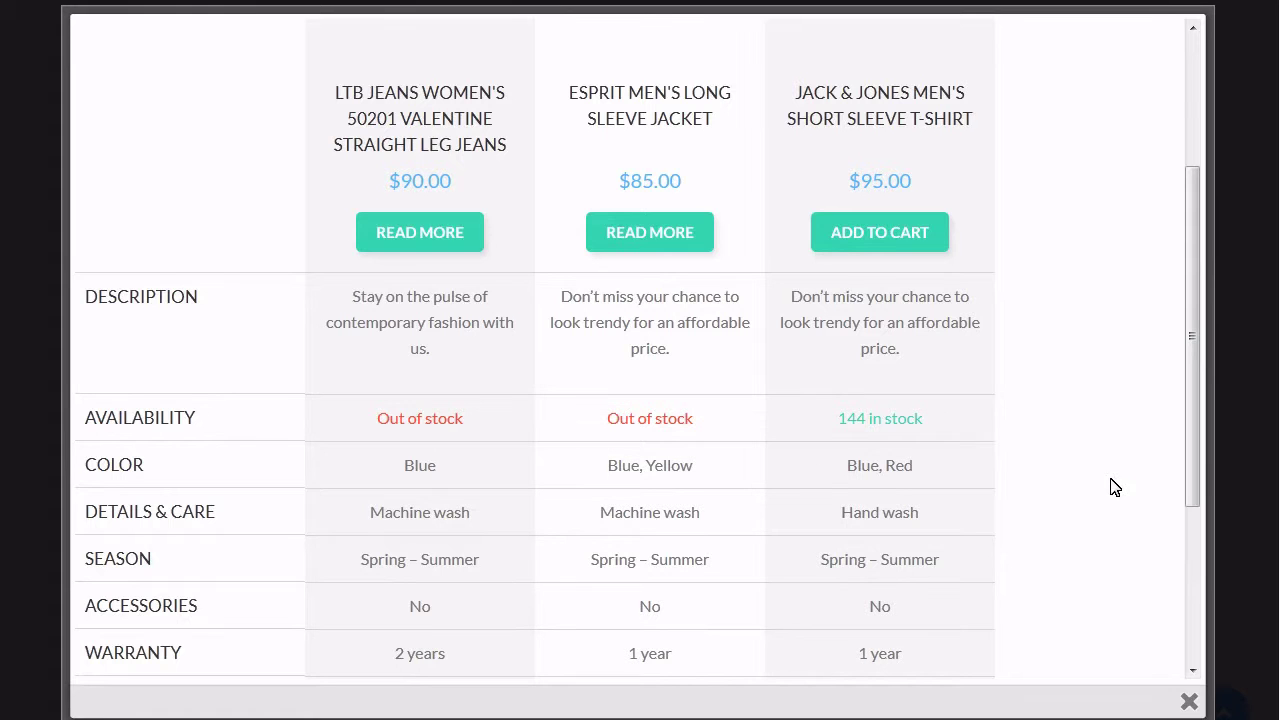
mouse_move(1198, 392)
left_mouse_down()
mouse_move(1199, 532)
mouse_move(1214, 398)
left_mouse_up()
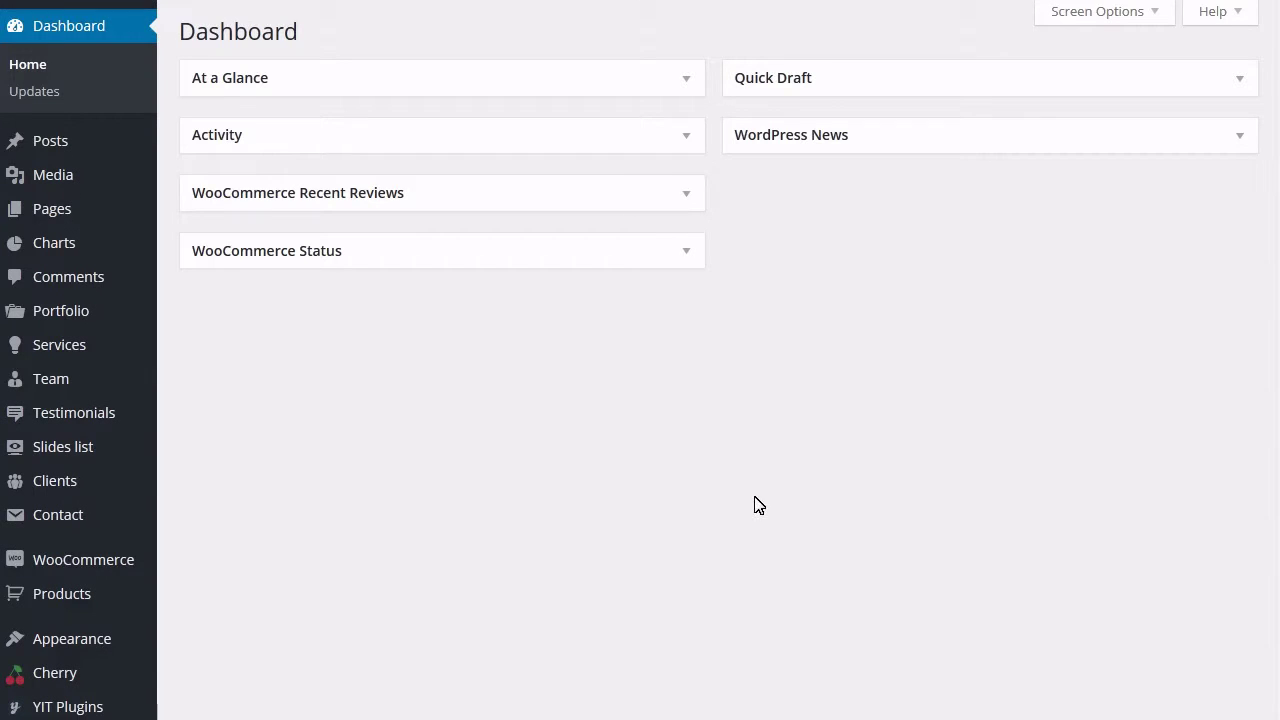
Open the YIT Compare plugin settings in the WordPress dashboard, view the Premium Version page, and return to the settings
scroll(520, 474, "down", 2)
scroll(518, 476, "down", 1)
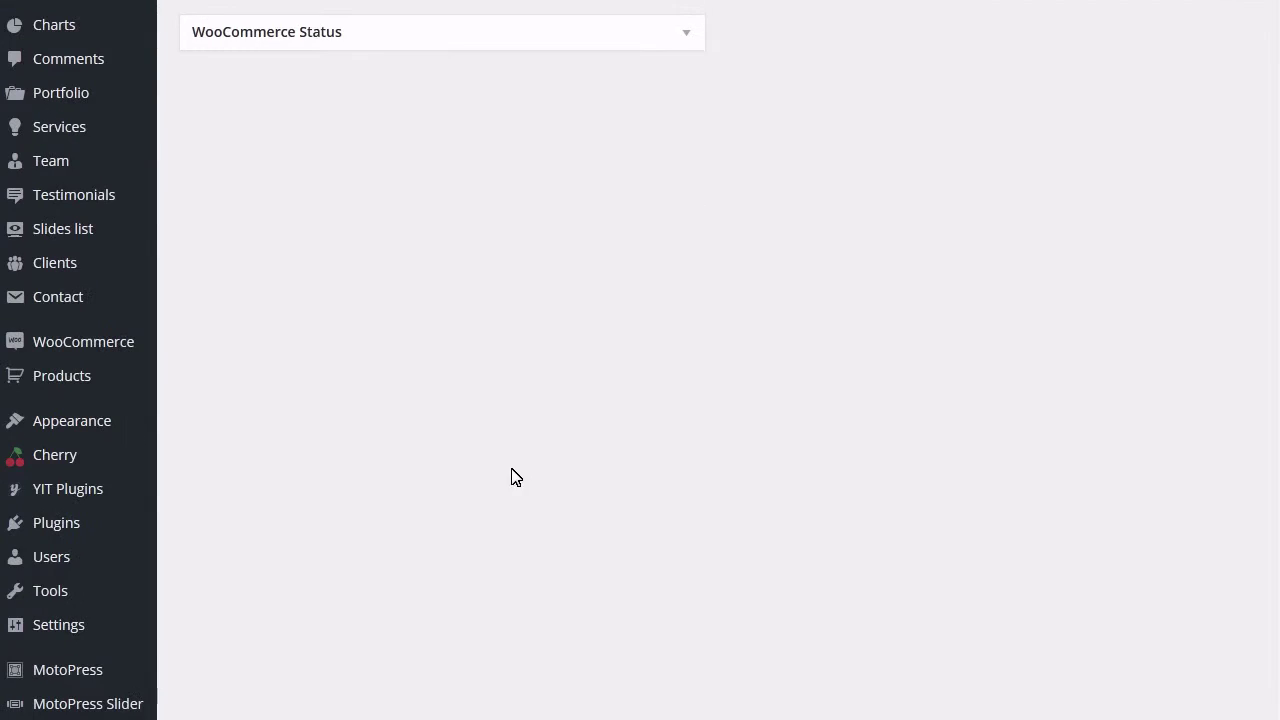
mouse_move(86, 491)
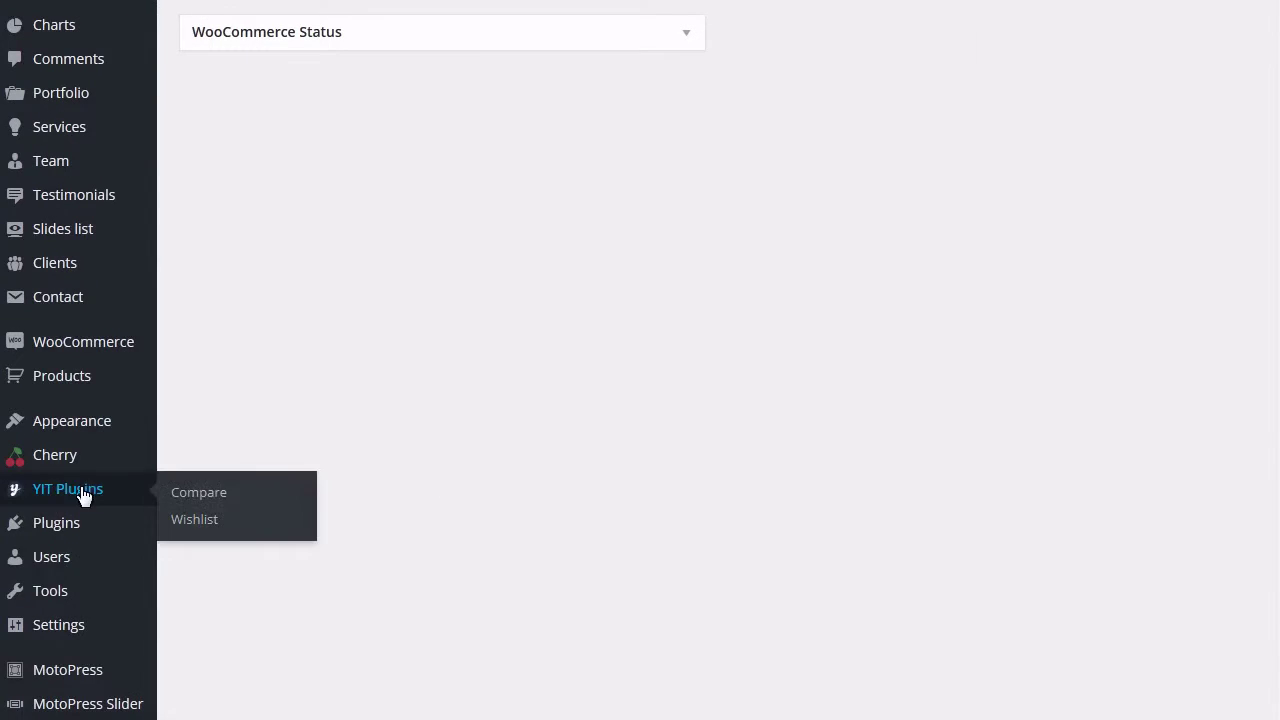
left_click(269, 495)
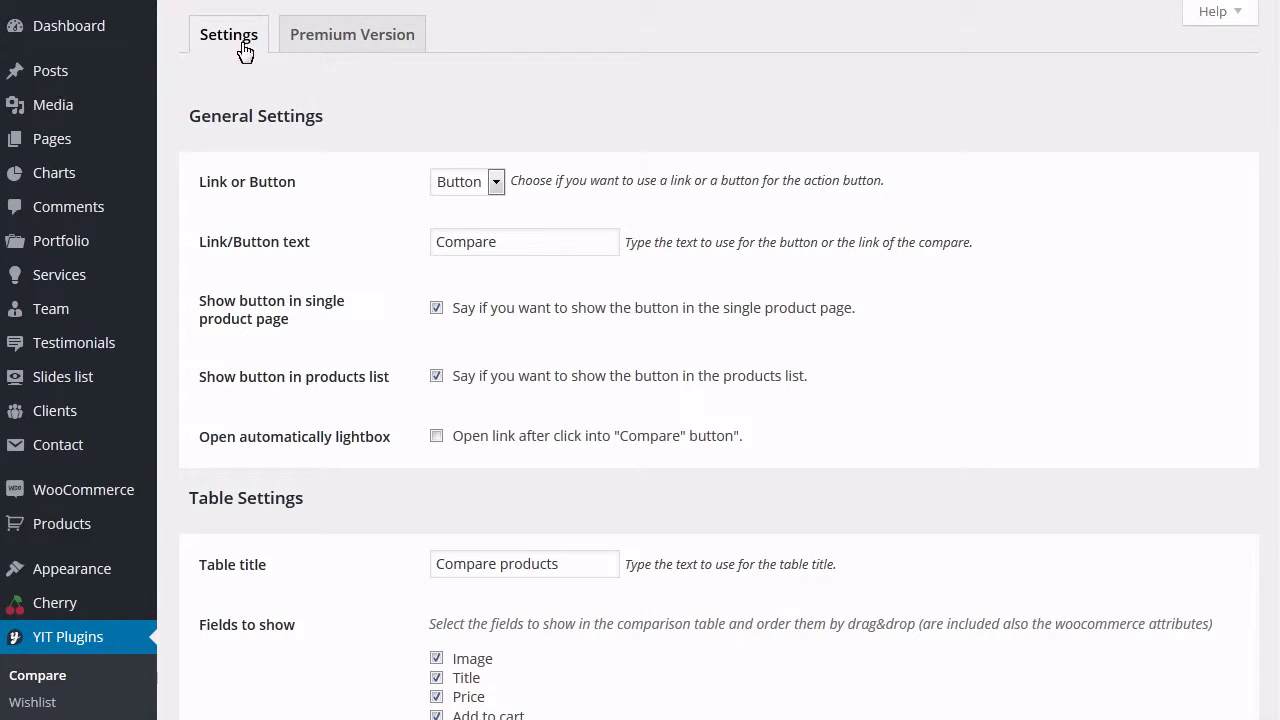
left_click(414, 50)
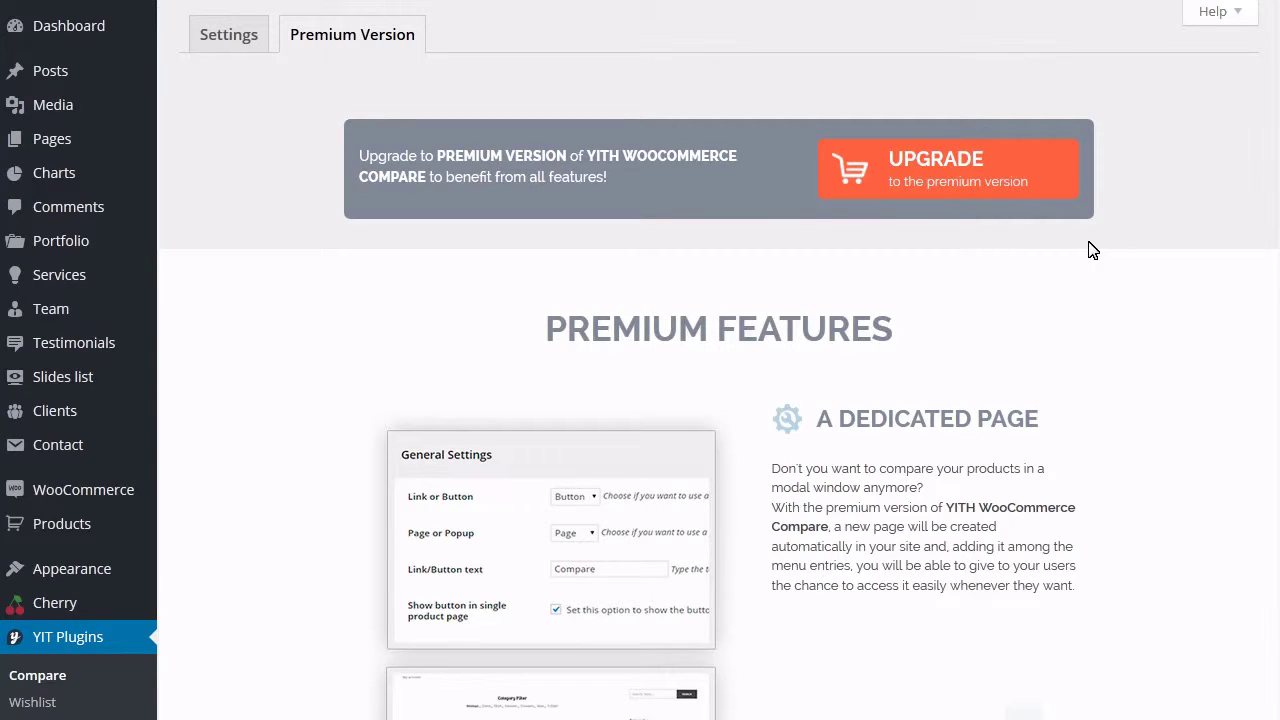
left_click(262, 52)
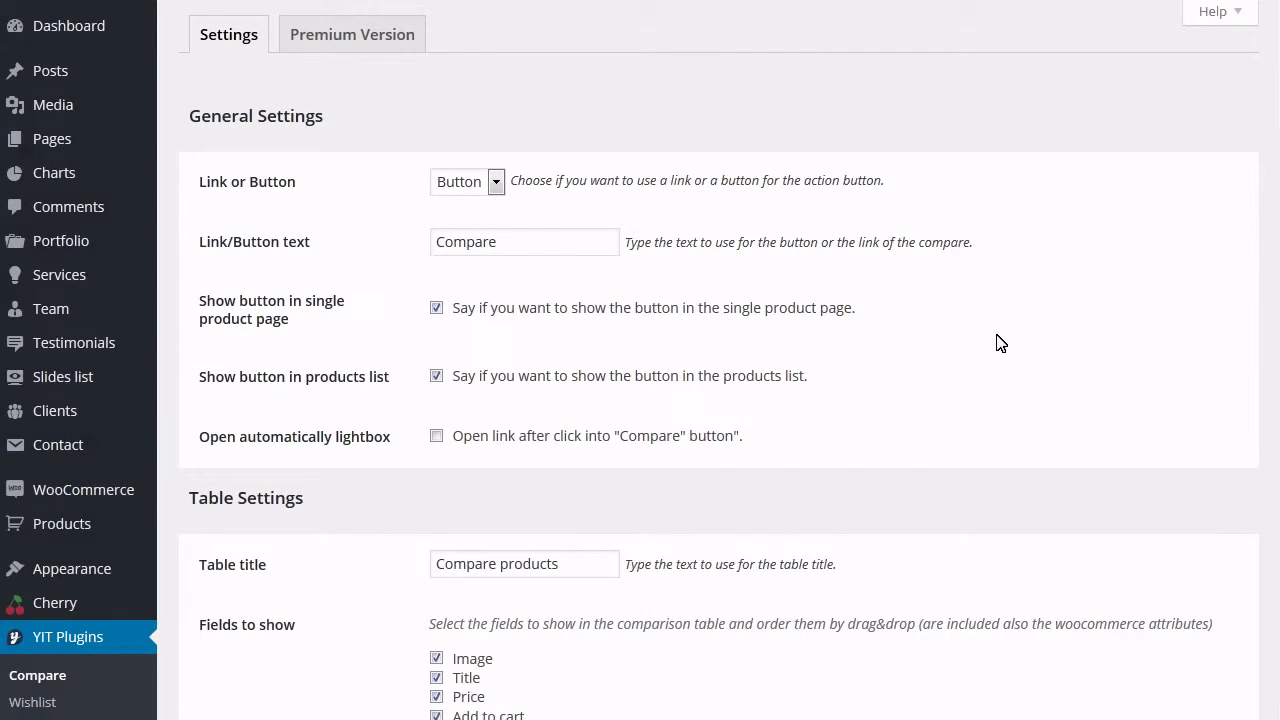
Change the compare link/button text to "New button title"
double_click(572, 238)
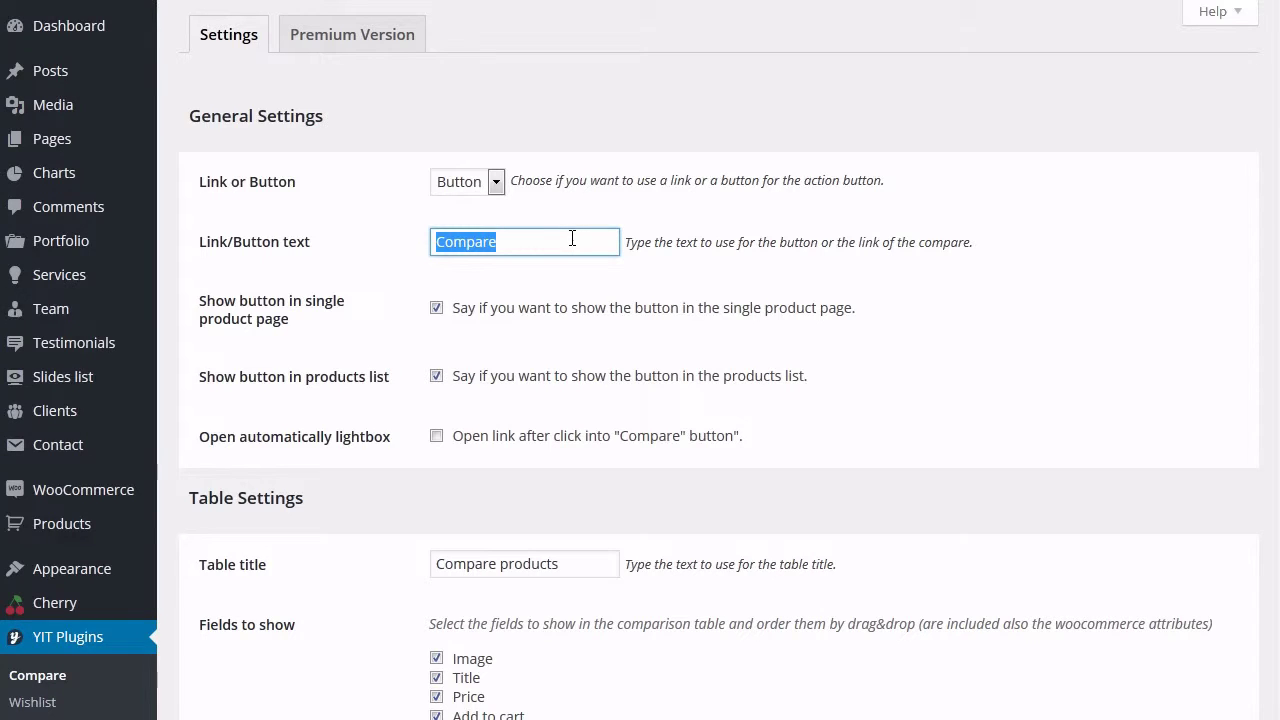
key("BackSpace")
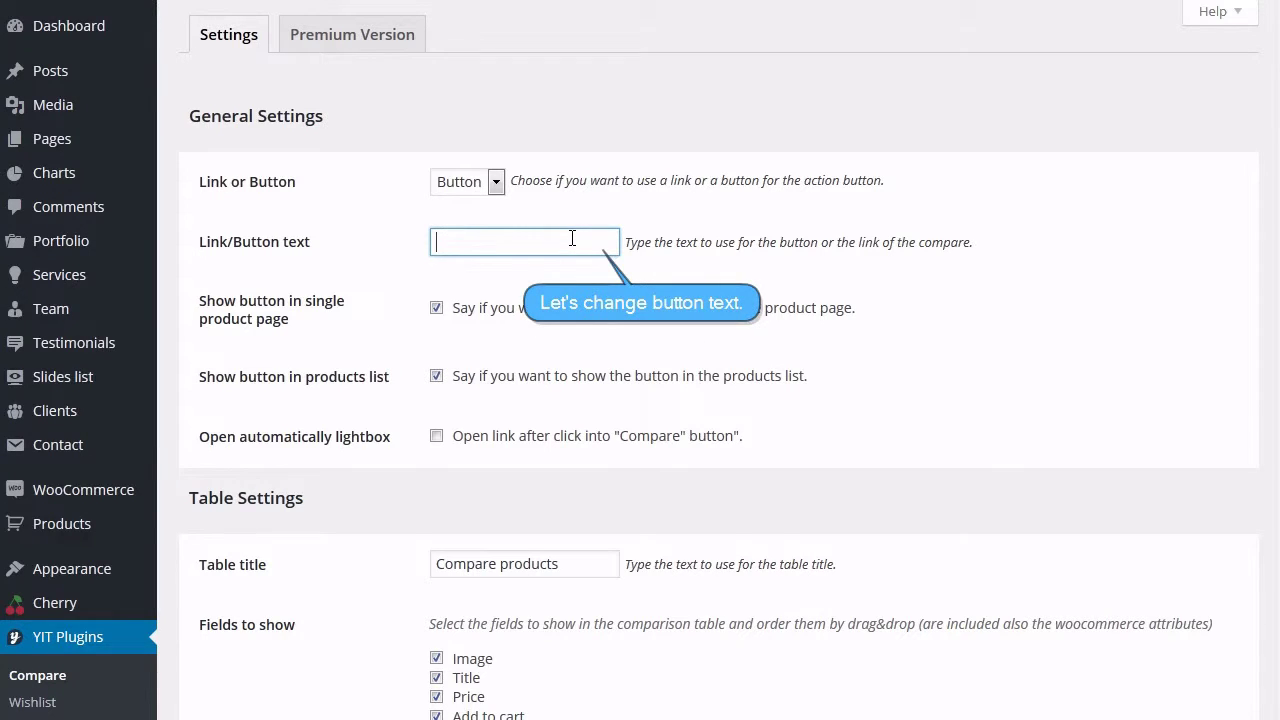
type("New")
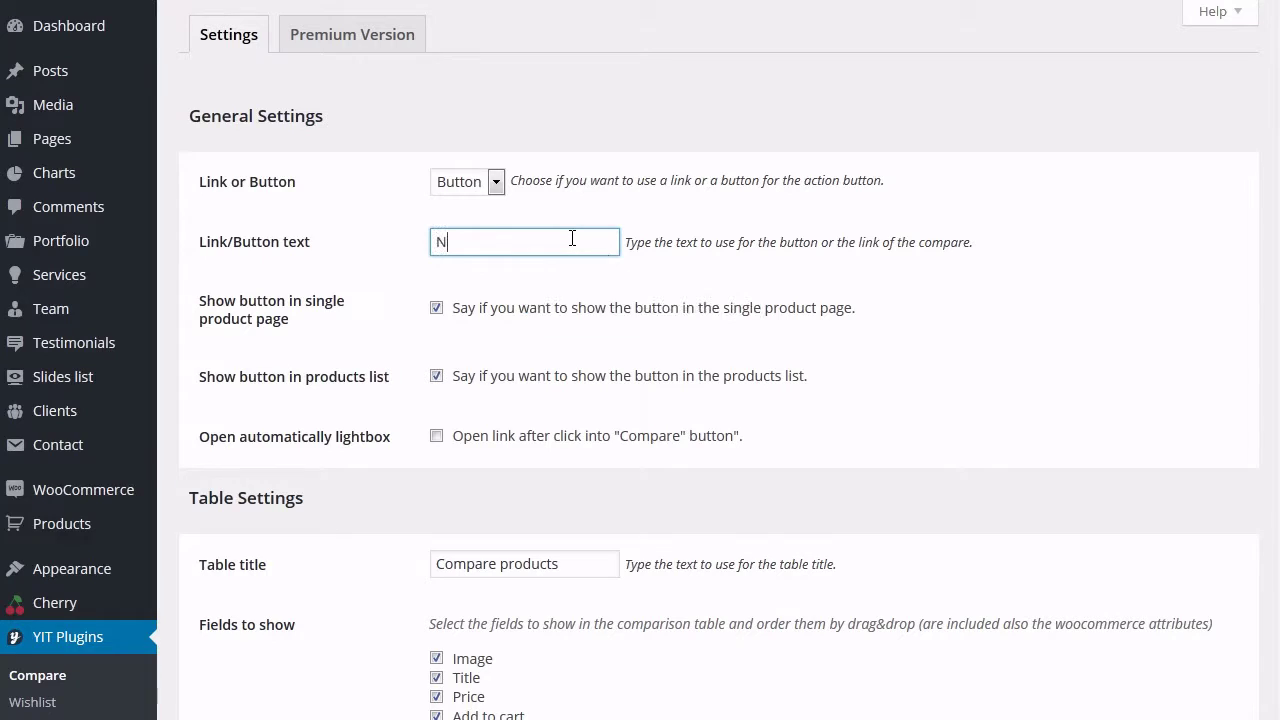
type(" button title")
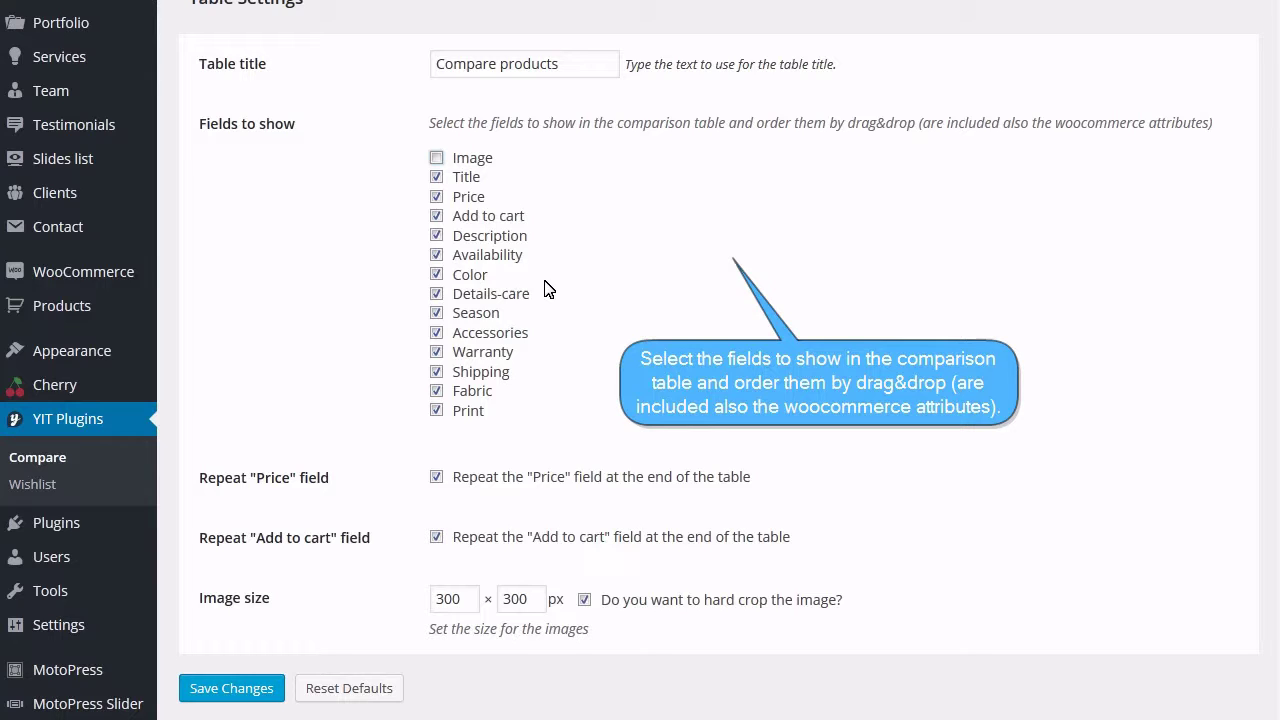
Exclude Color, Details-care, Season, Accessories, Warranty and Shipping from the fields shown in the comparison table
left_click(437, 274)
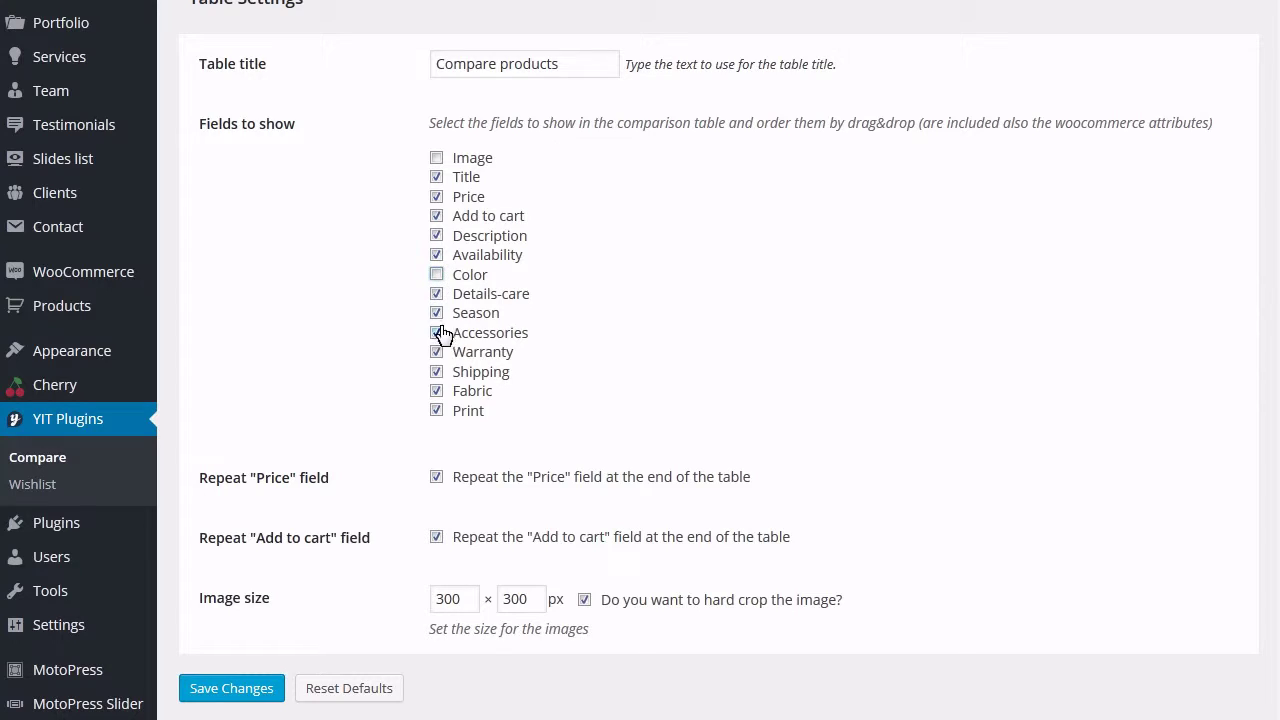
left_click(437, 371)
left_click(437, 351)
left_click(437, 332)
left_click(439, 313)
left_click(437, 294)
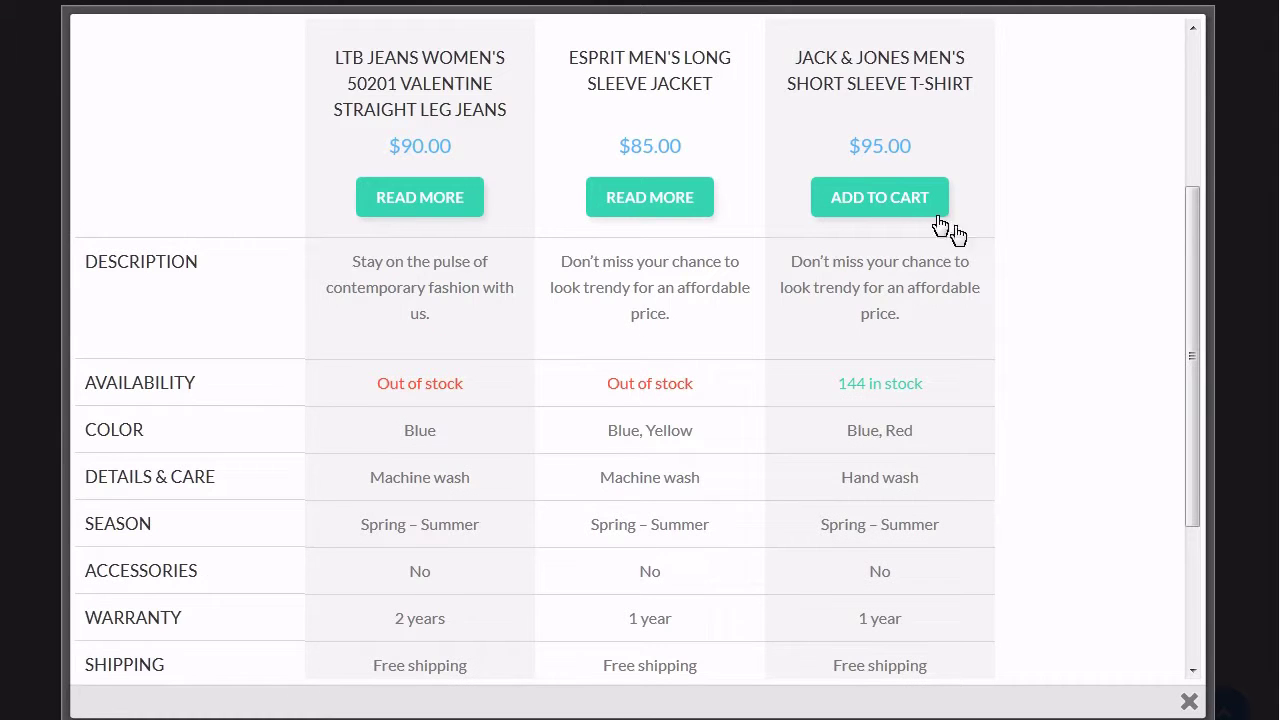
Turn off repeating the Price field at the end of the comparison table and save the changes
scroll(1062, 295, "down", 3)
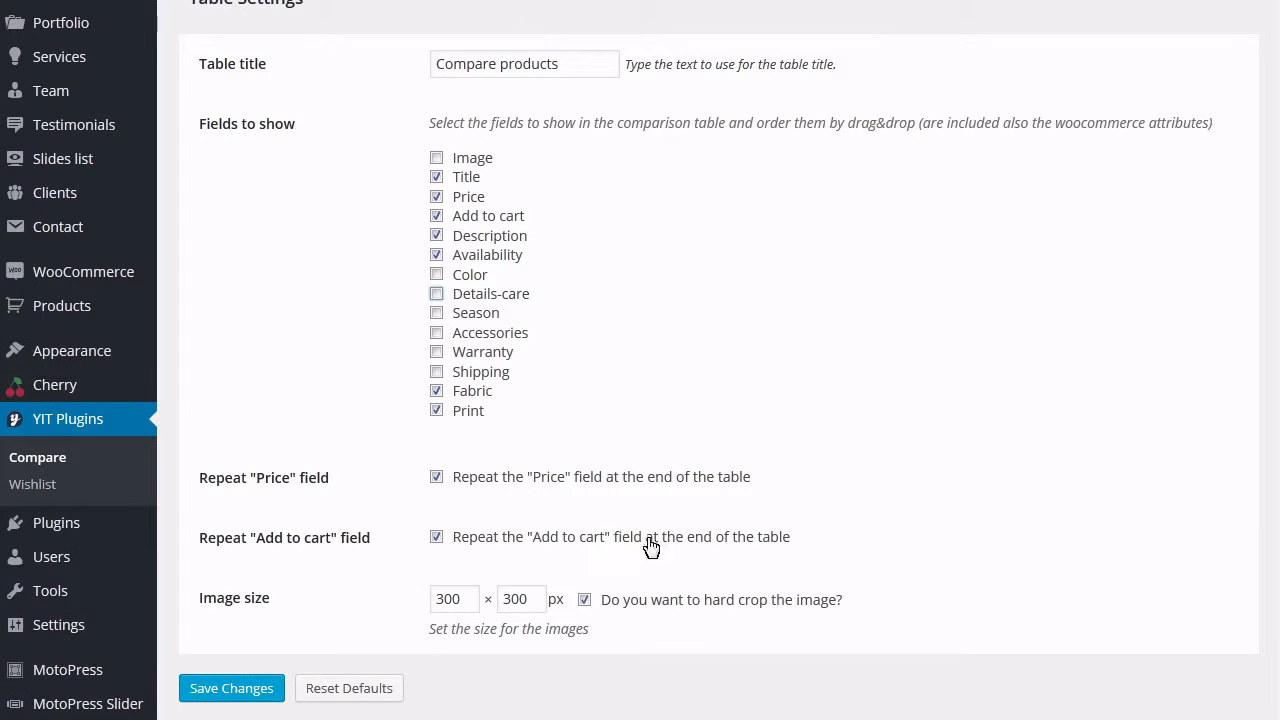
left_click(436, 478)
left_click(271, 688)
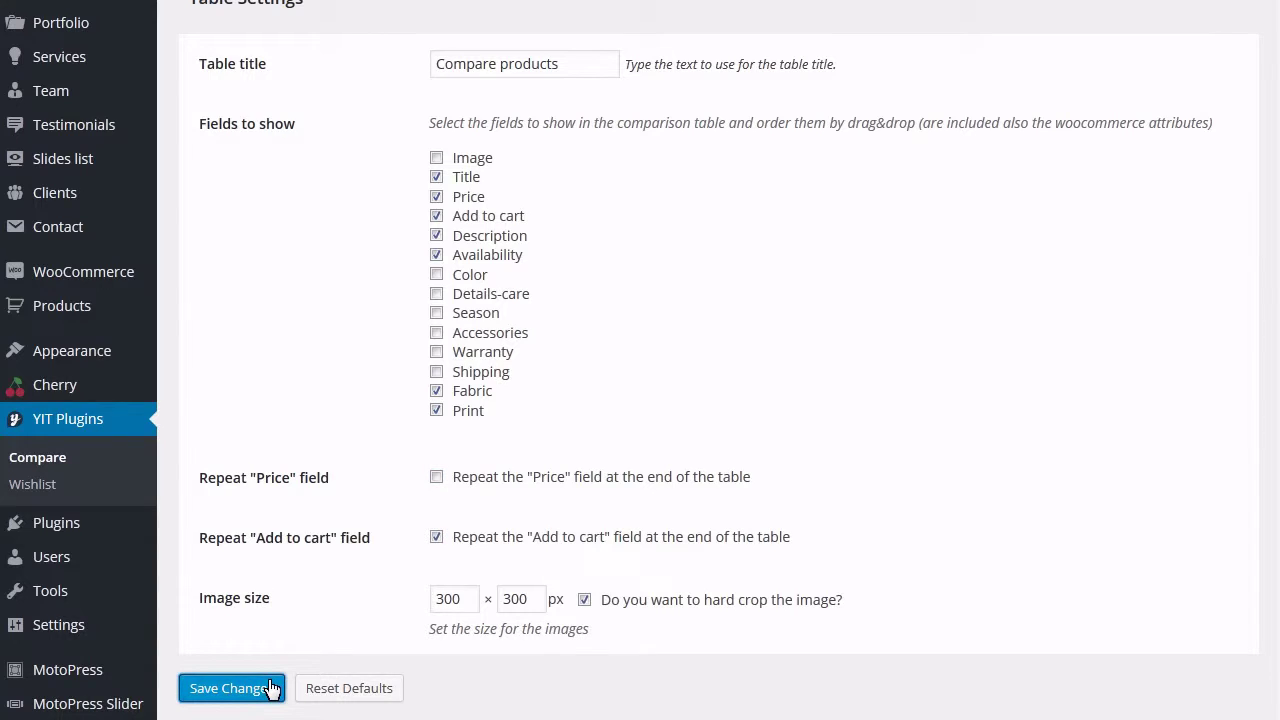
left_click(349, 688)
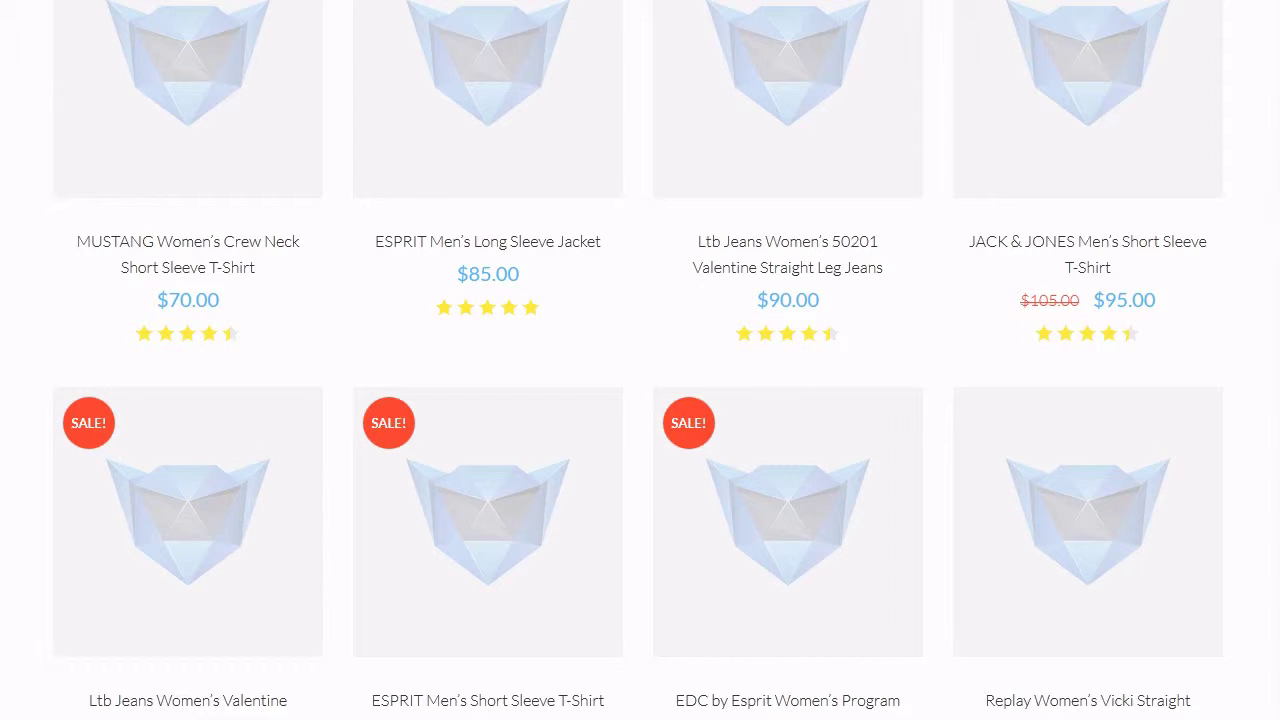
Compare the Ltb Jeans Women's 50201 Valentine Straight Leg Jeans on the shop page, check the table's fields, and close the table
mouse_move(851, 211)
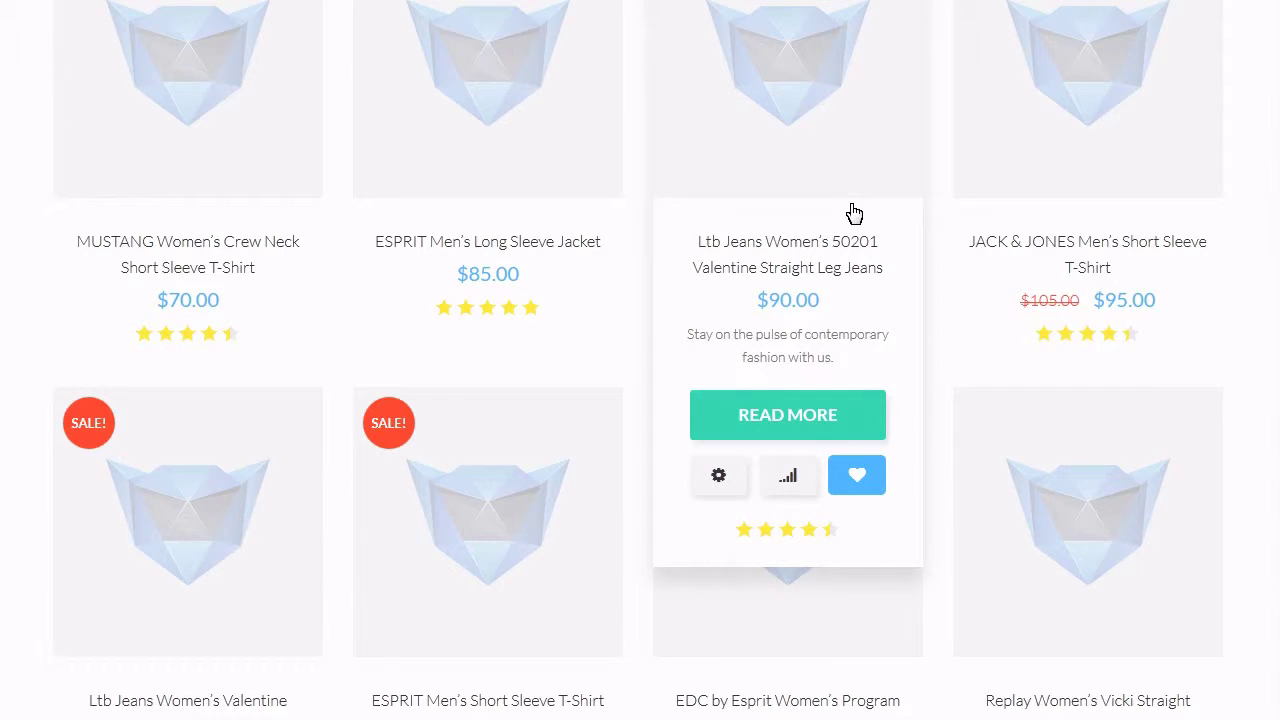
left_click(790, 474)
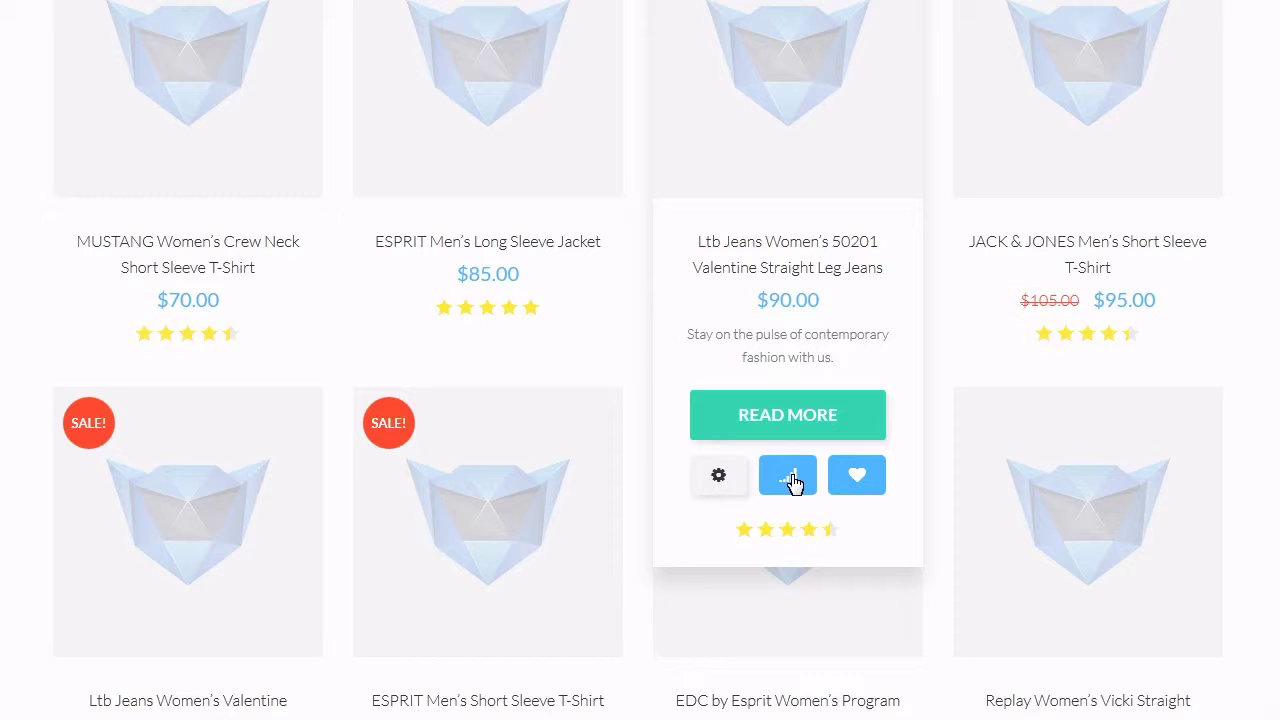
left_click(793, 483)
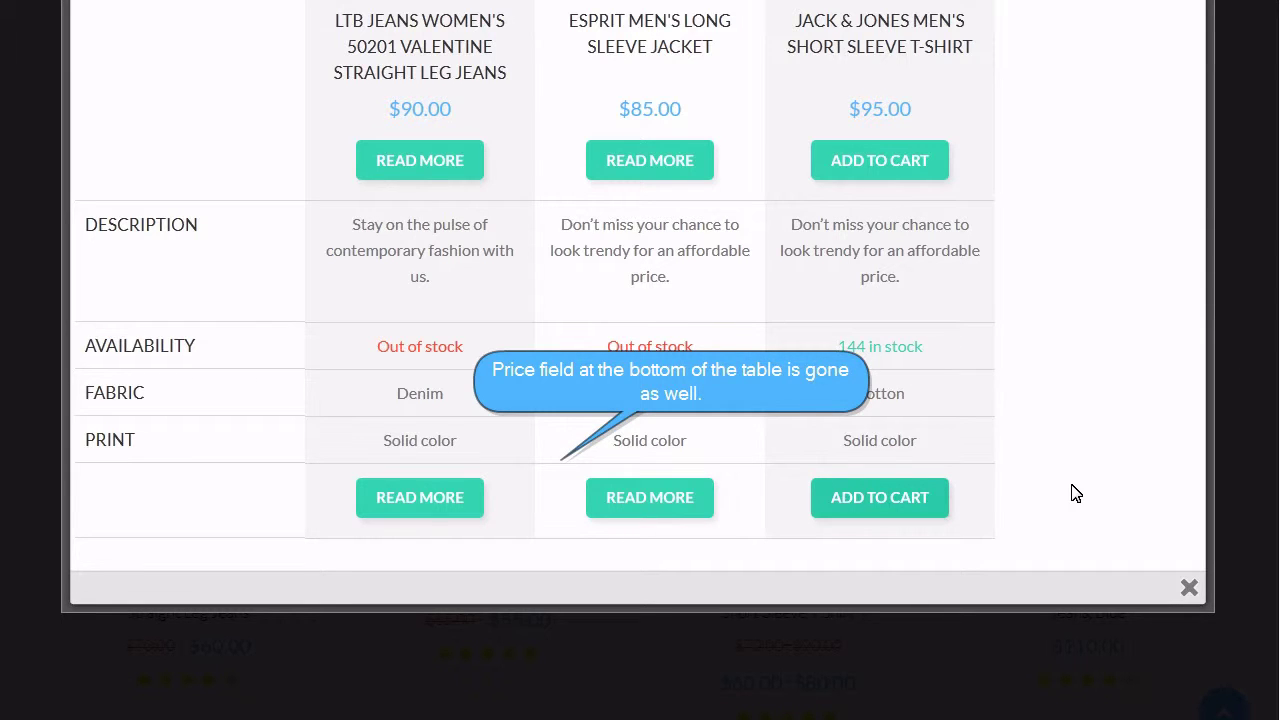
left_click(1189, 588)
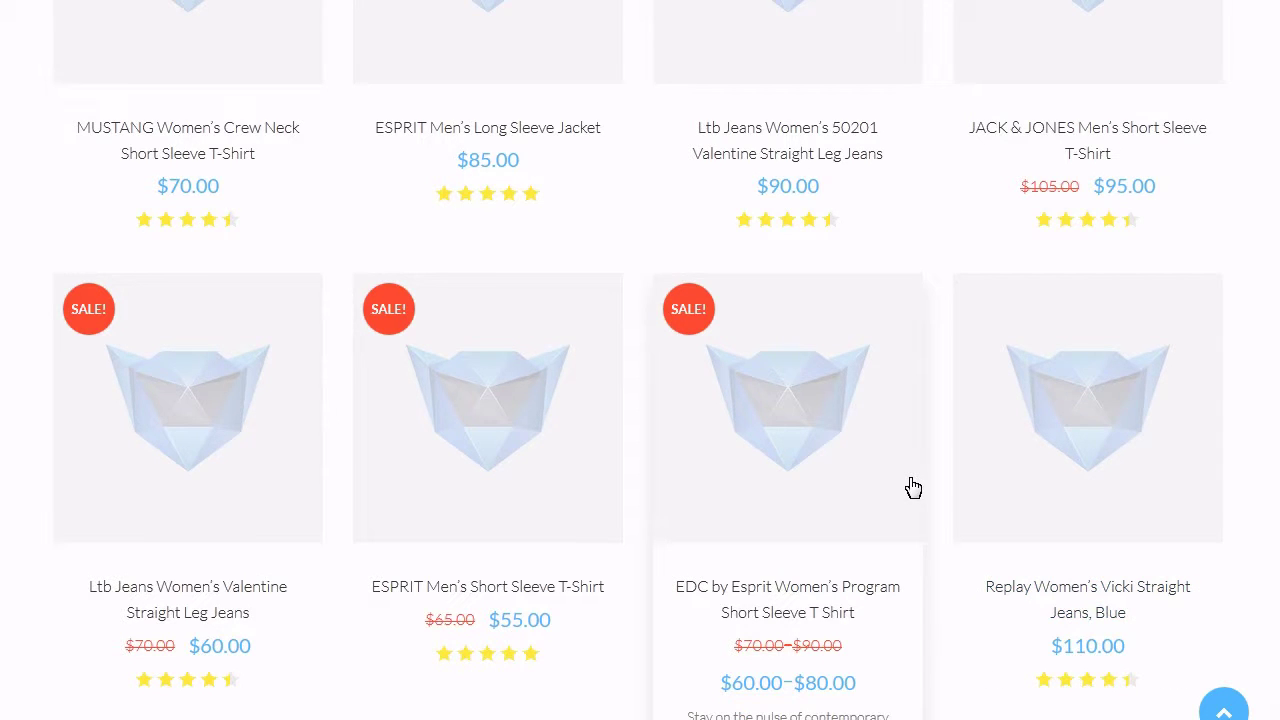
Open the wishlist from the EDC by Esprit Women's Program Short Sleeve T Shirt and look through its products and share options
scroll(913, 487, "down", 2)
left_click(843, 662)
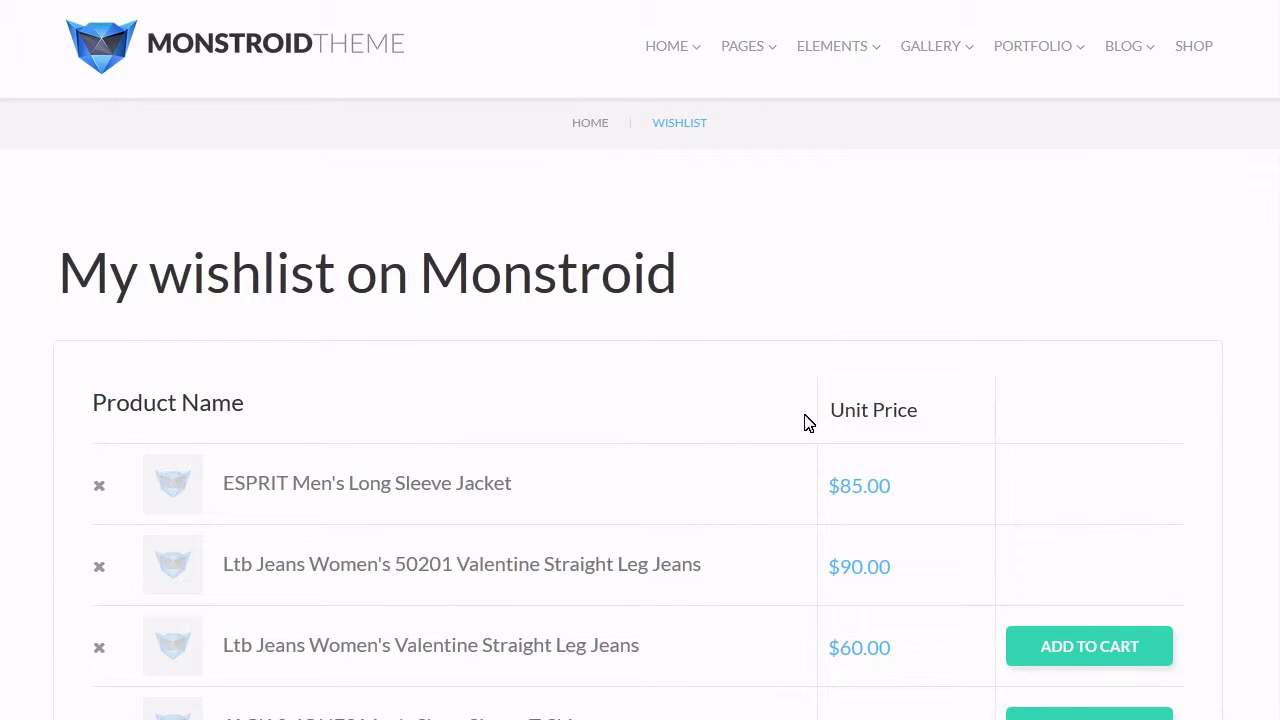
scroll(808, 422, "down", 5)
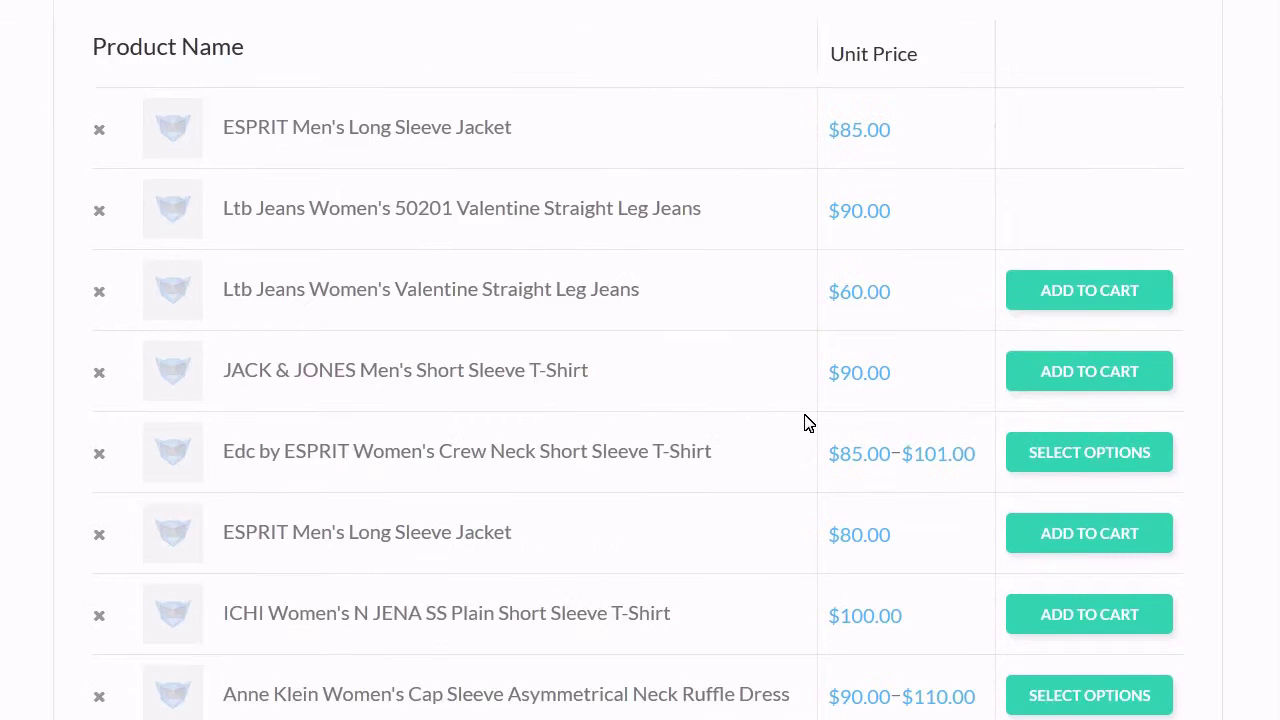
scroll(808, 422, "down", 3)
scroll(808, 422, "down", 5)
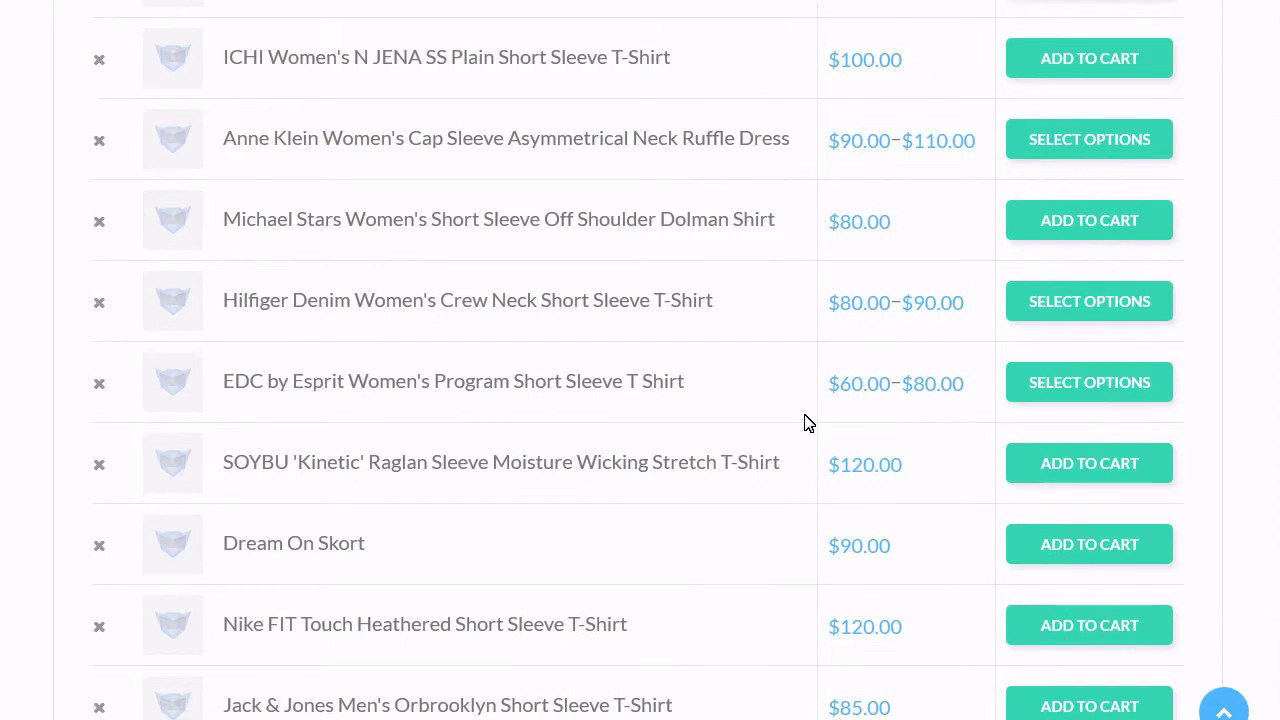
scroll(808, 422, "down", 7)
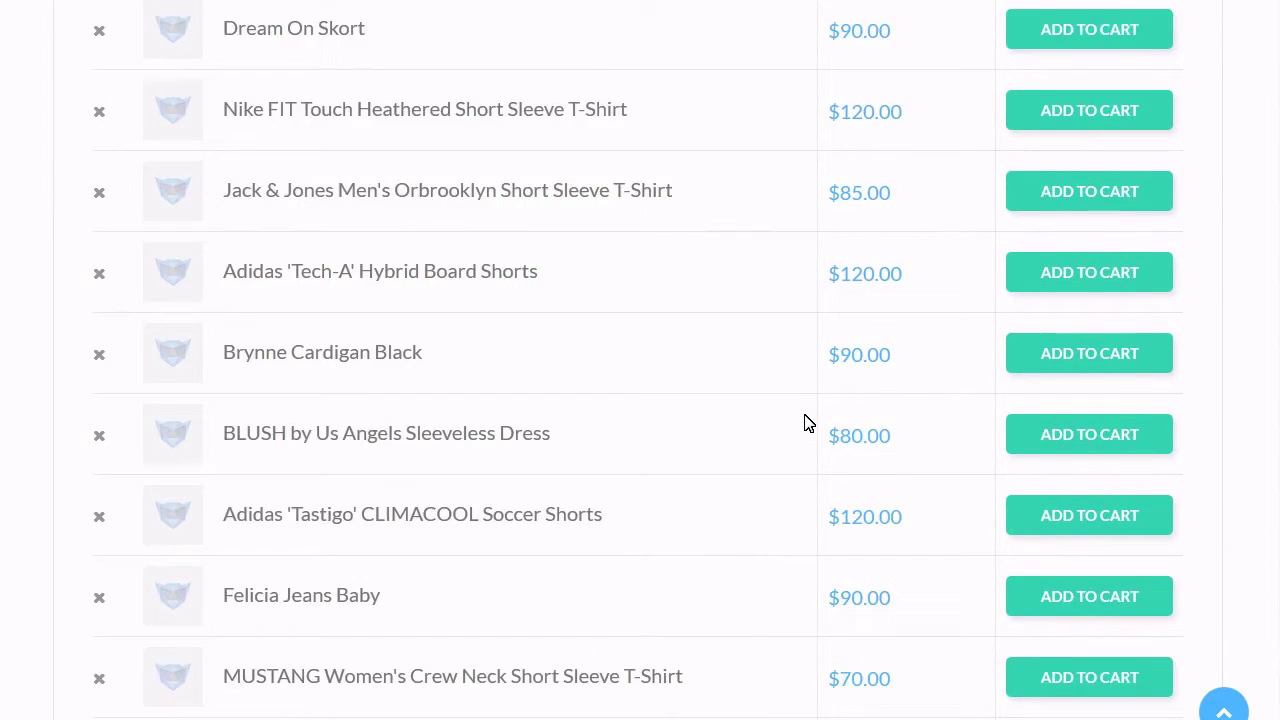
scroll(808, 422, "down", 4)
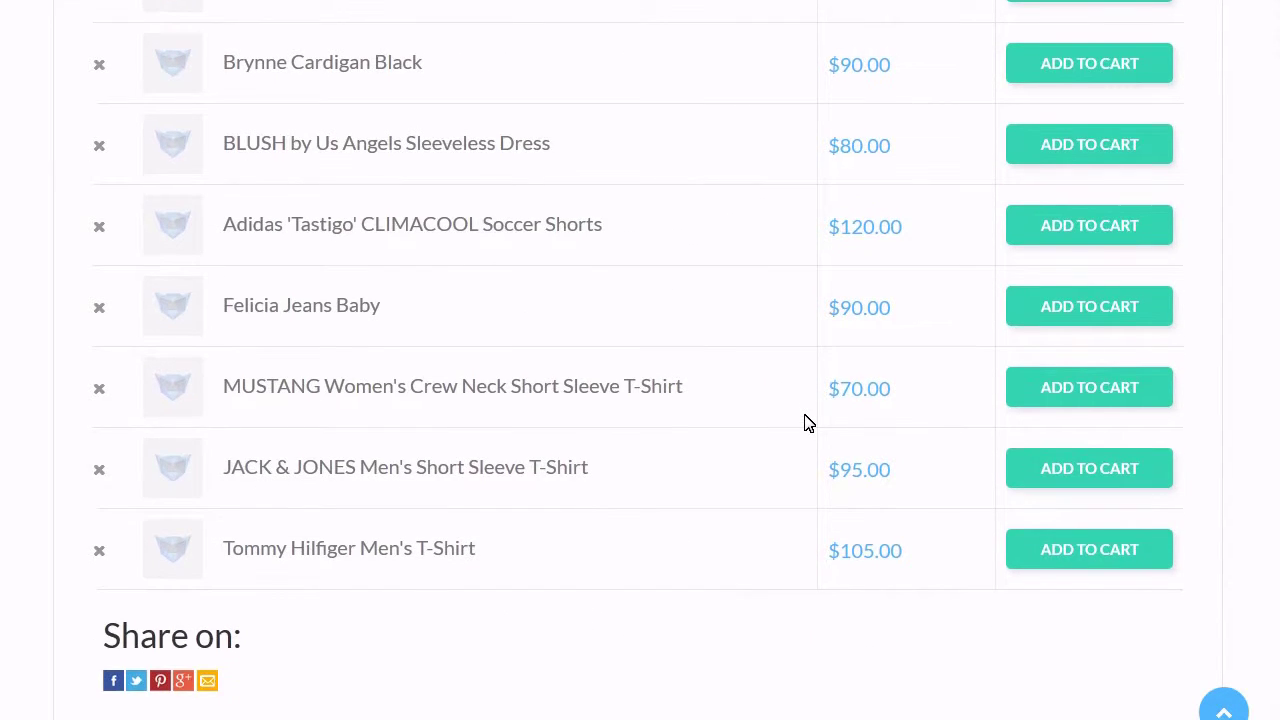
scroll(808, 422, "down", 3)
scroll(808, 422, "up", 20)
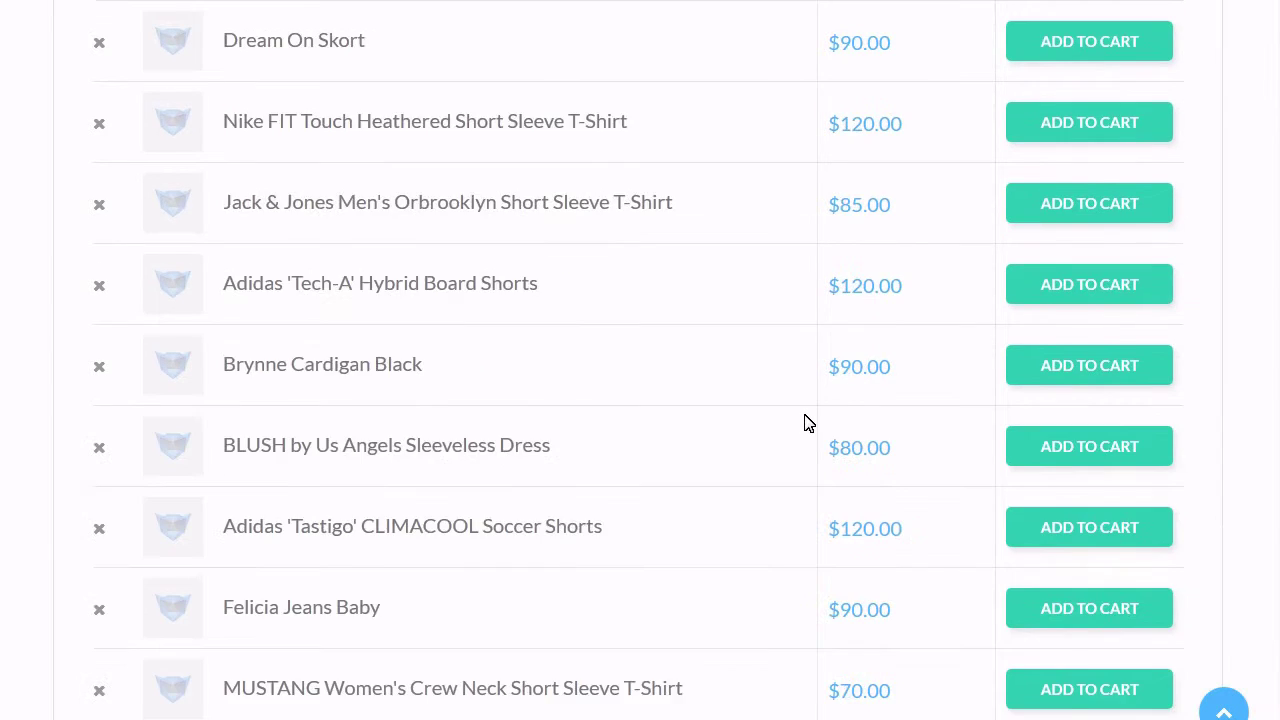
scroll(808, 422, "up", 1)
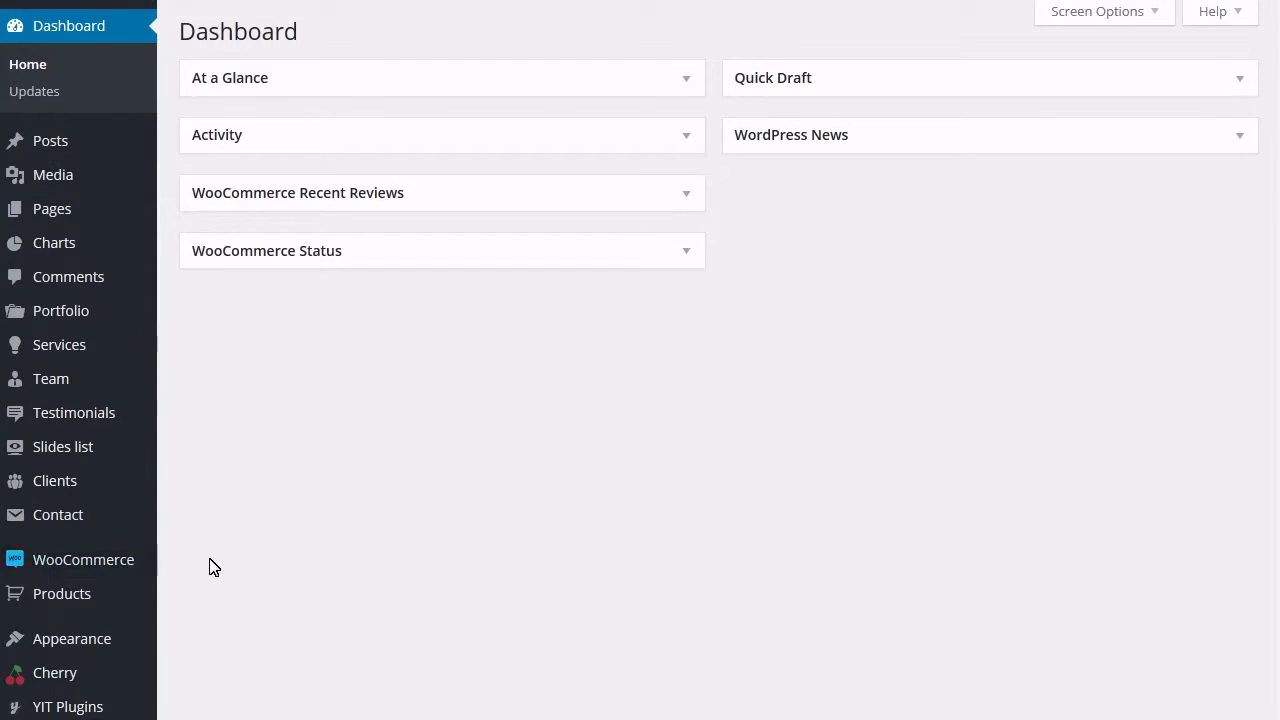
Open the YIT Wishlist plugin settings from the WordPress dashboard
scroll(208, 560, "down", 3)
mouse_move(138, 492)
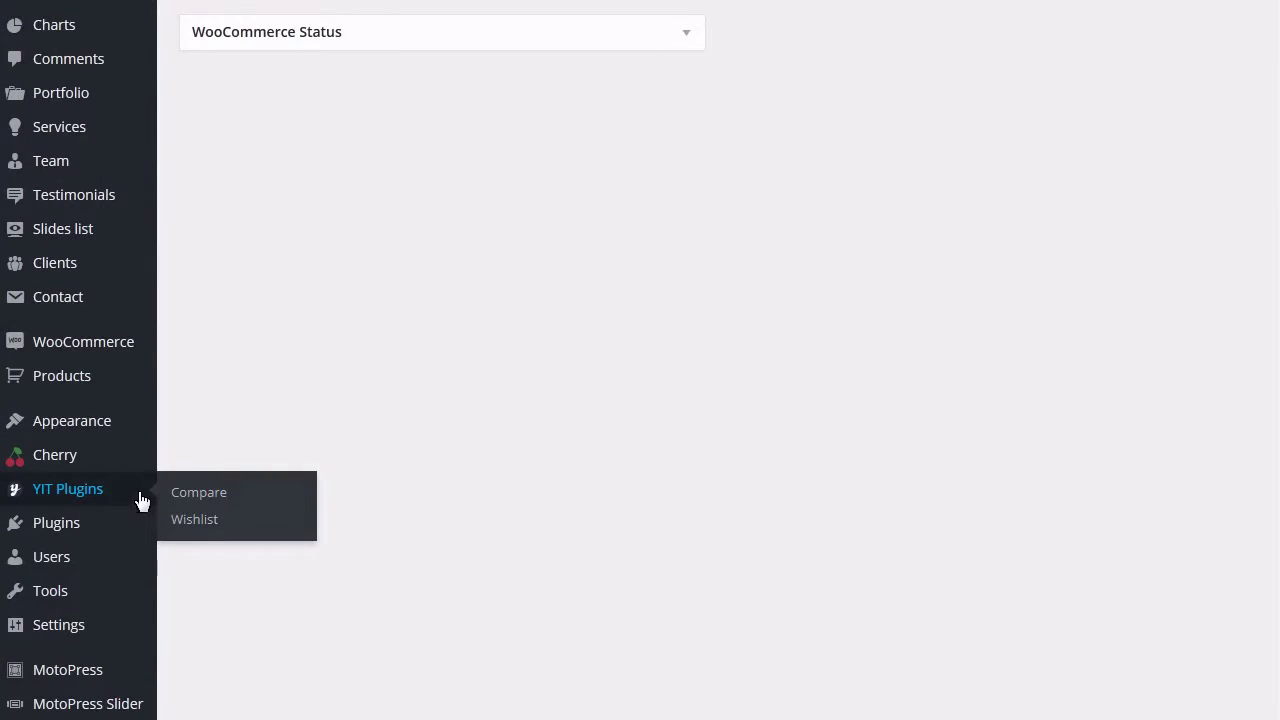
left_click(195, 520)
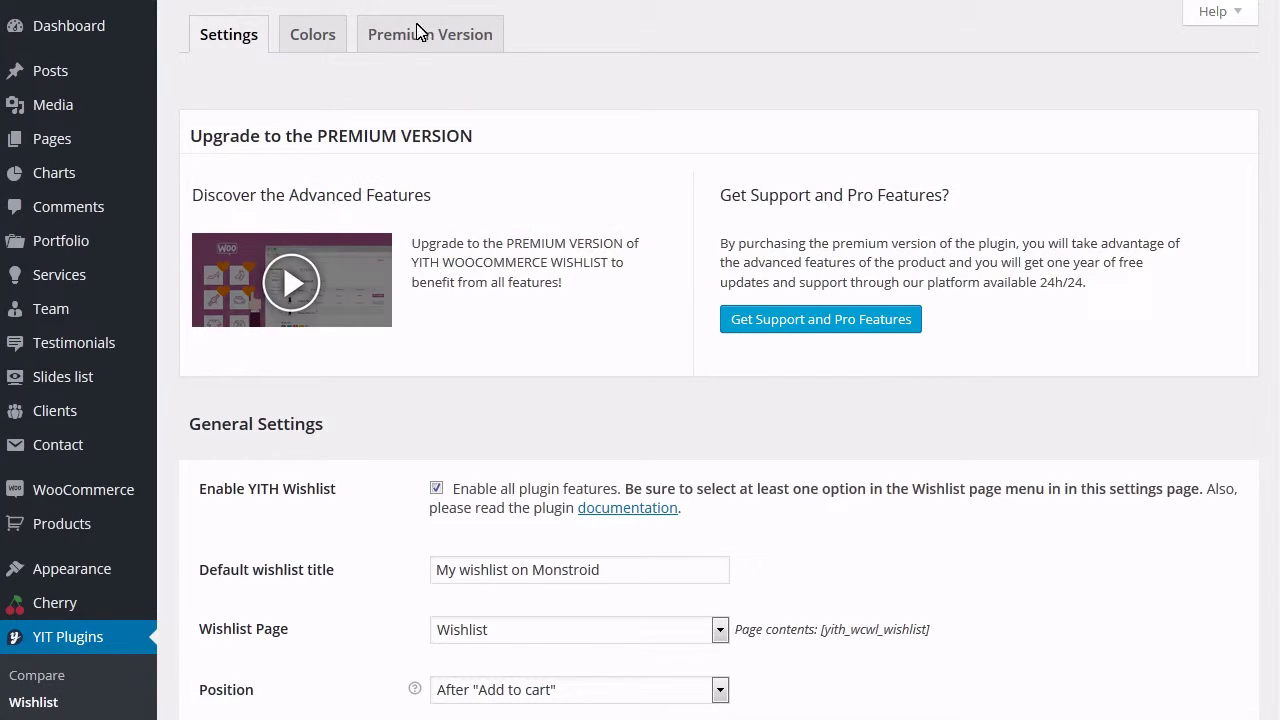
Look over the Wishlist plugin's Colors and Premium Version pages and return to its general settings
left_click(296, 52)
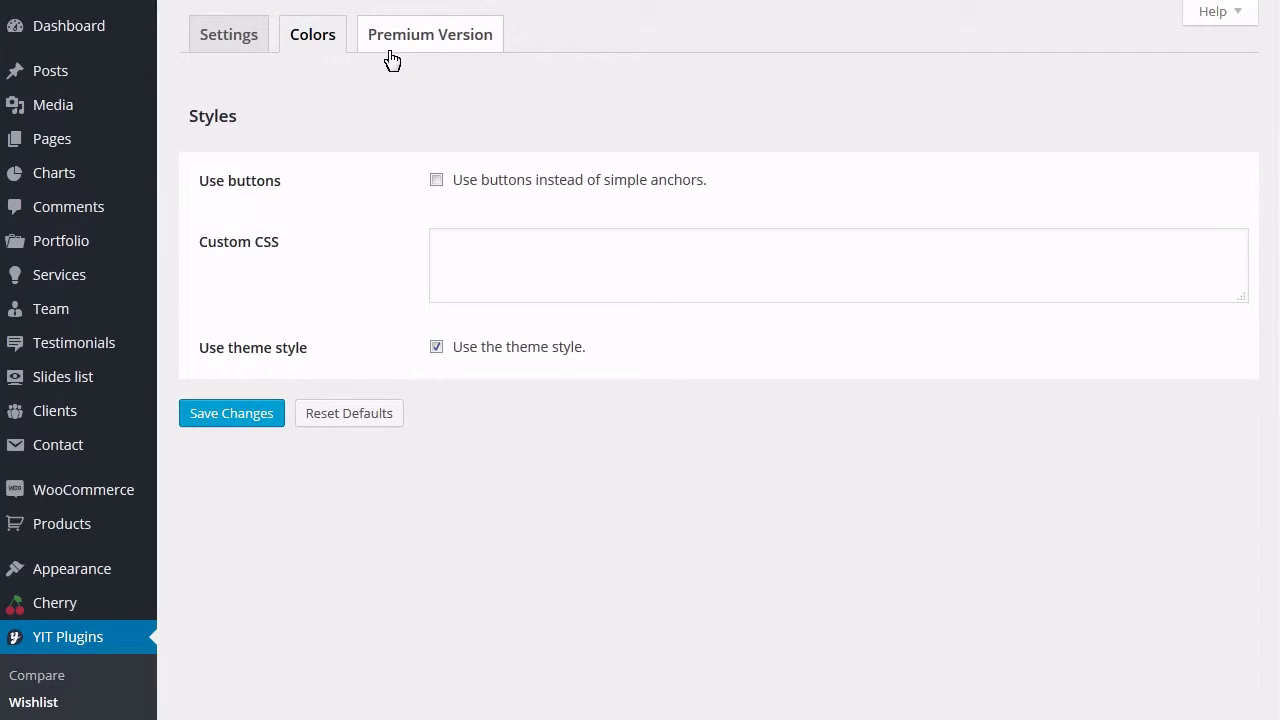
left_click(390, 50)
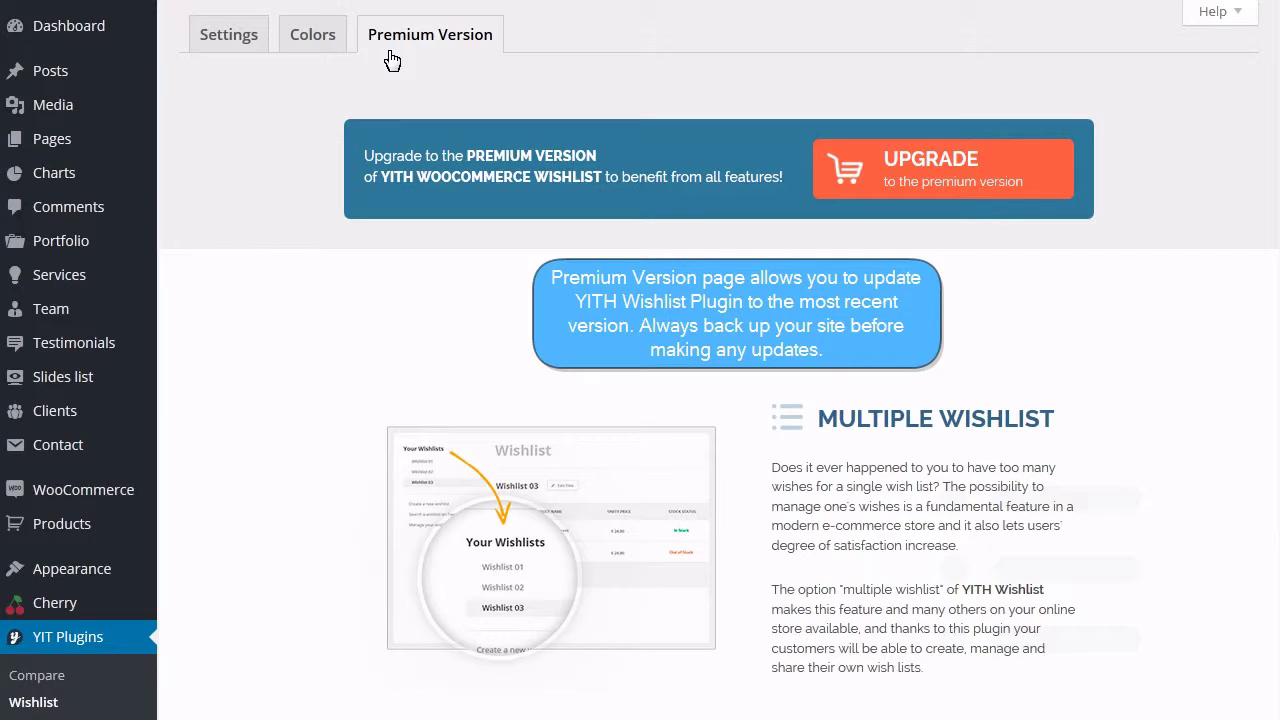
left_click(303, 47)
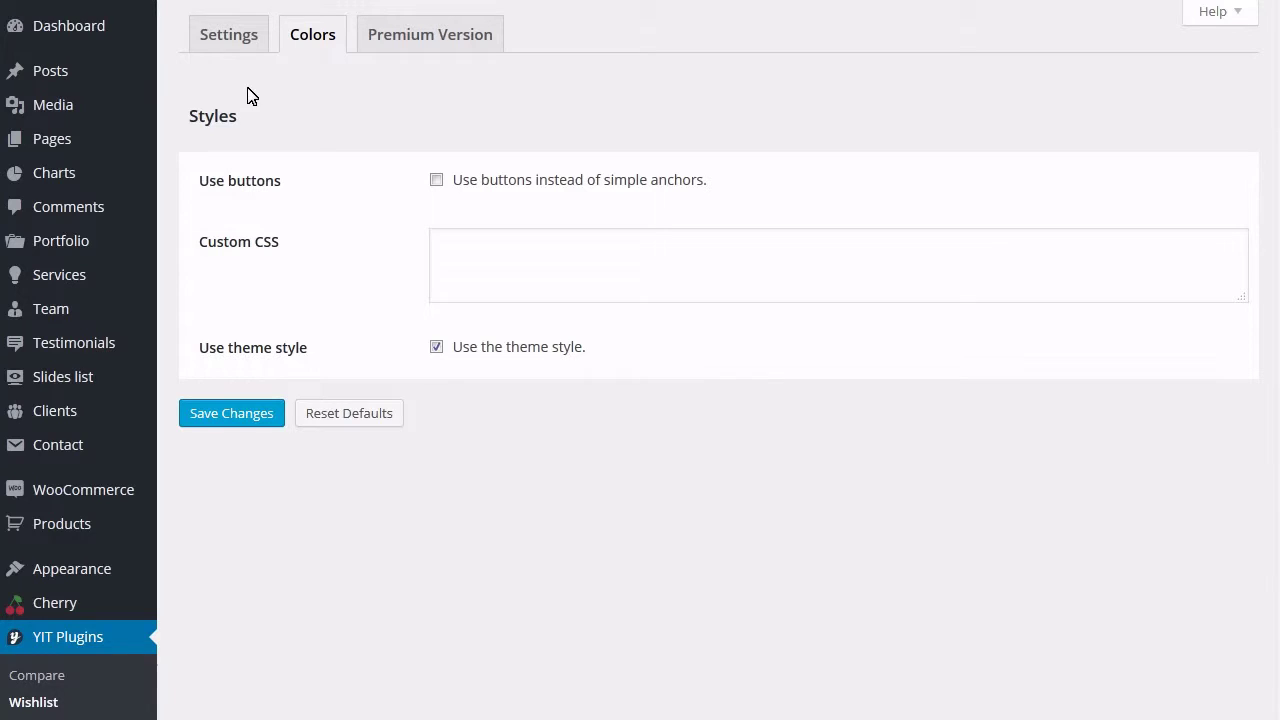
left_click(245, 54)
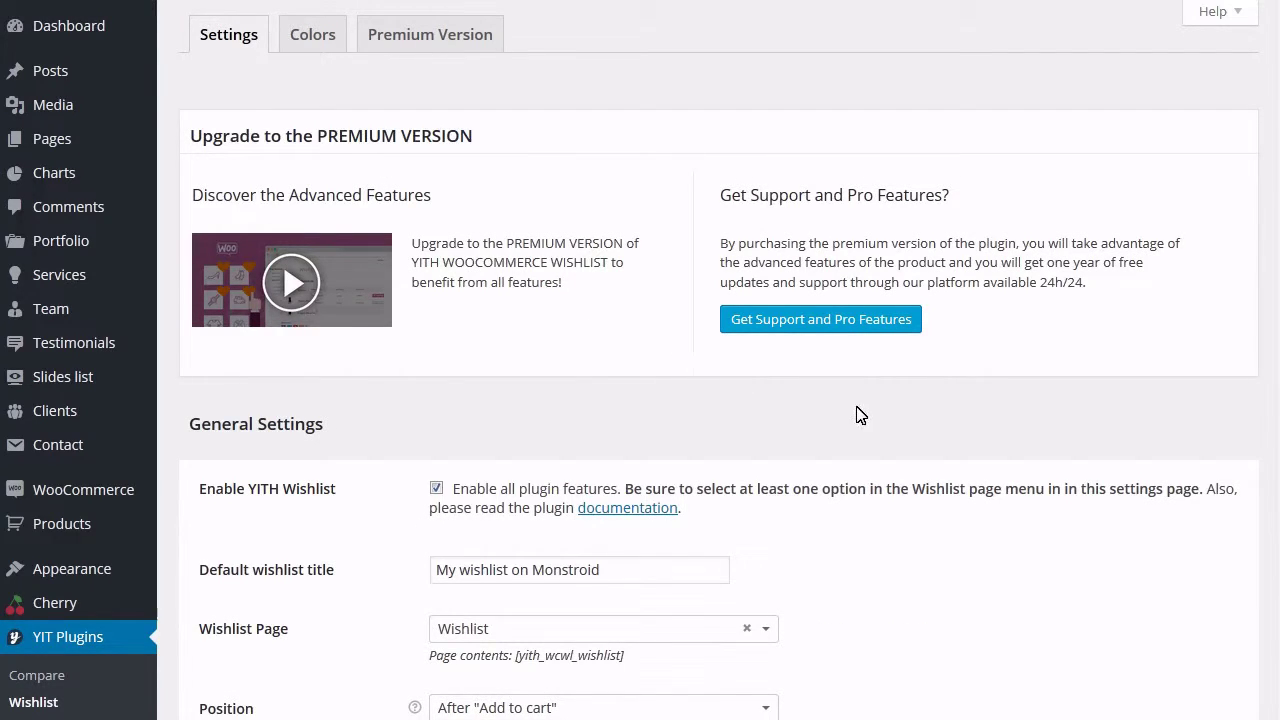
Shorten the default wishlist title in the General Settings to "My wishlist"
scroll(857, 415, "down", 3)
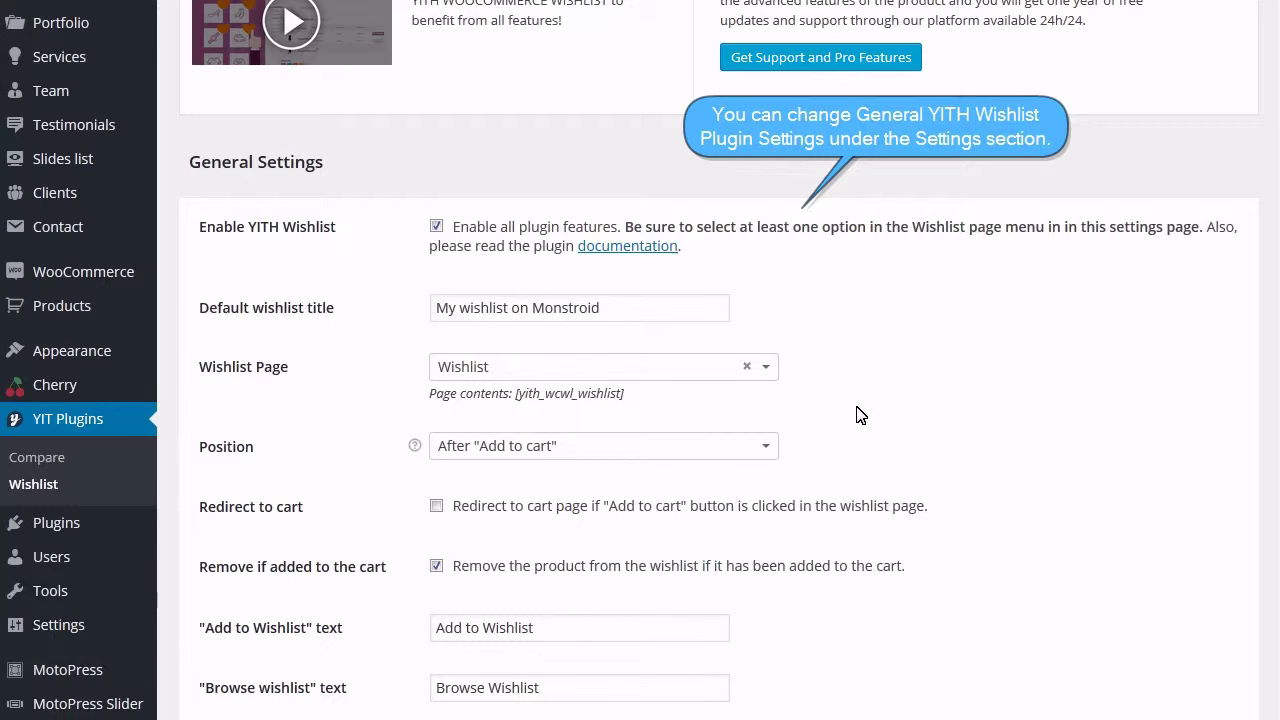
scroll(860, 415, "down", 1)
scroll(860, 415, "down", 1)
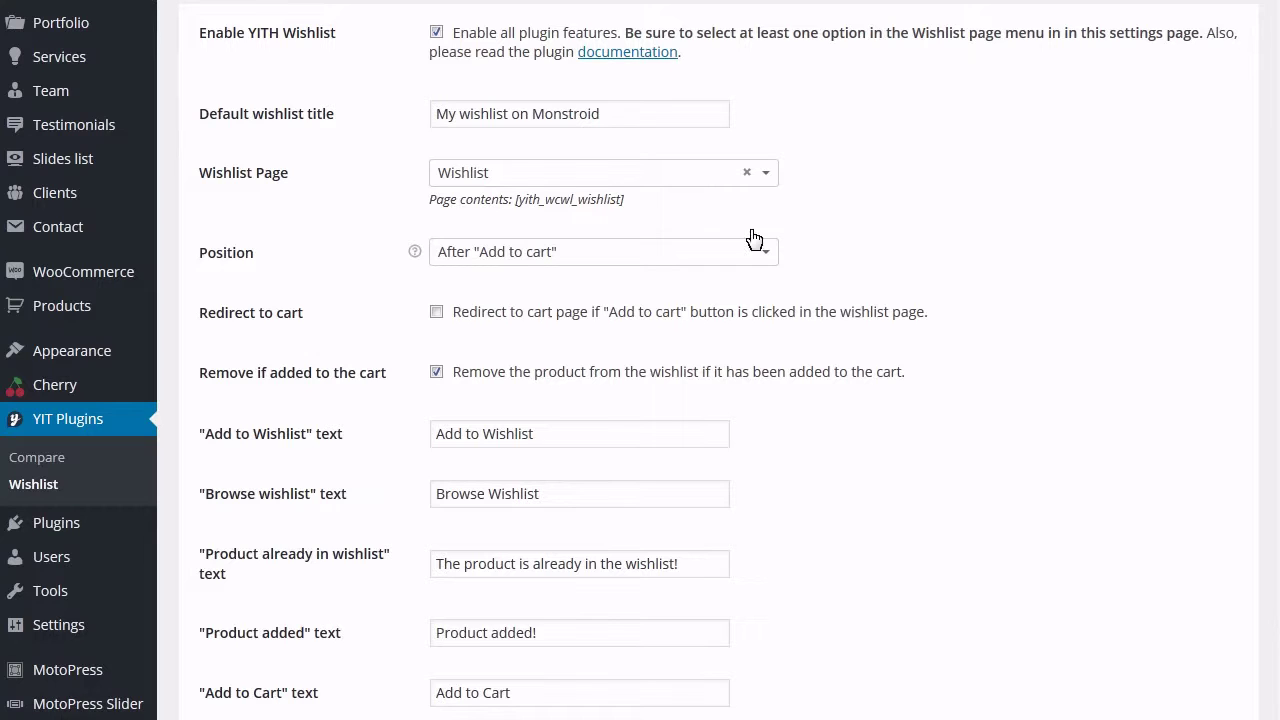
left_click_drag(603, 113, 438, 114)
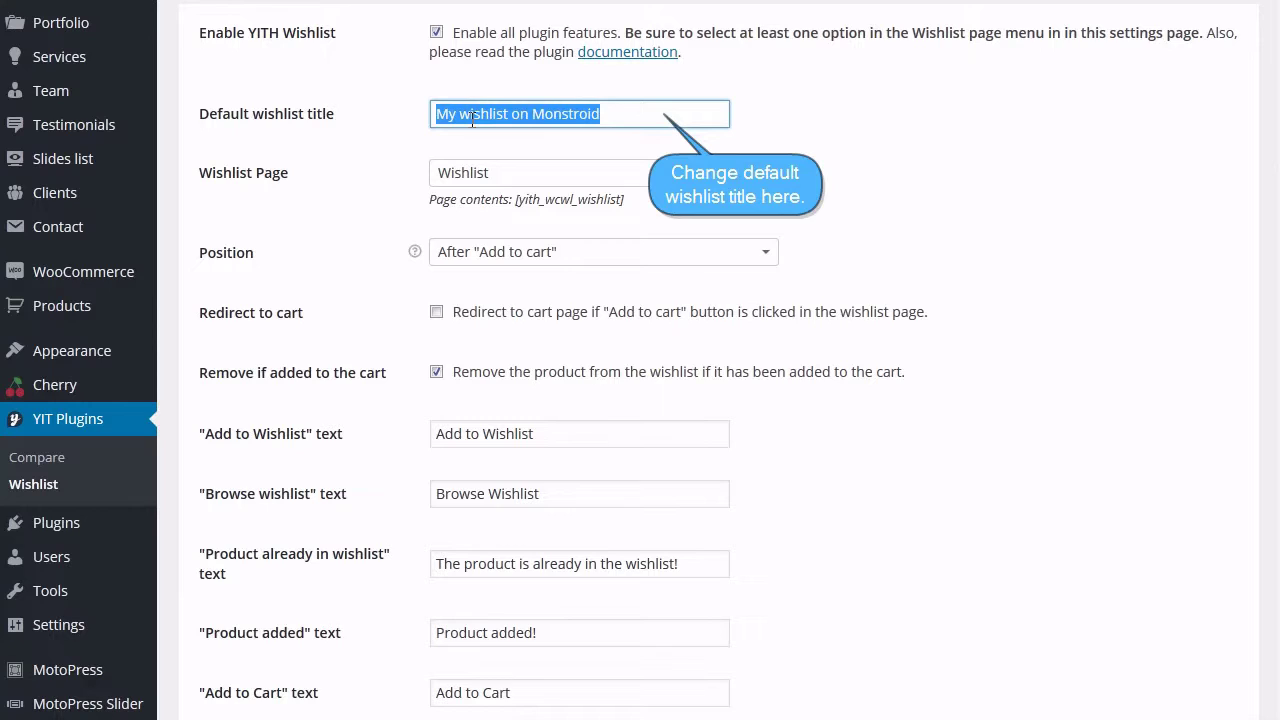
left_click(541, 117)
left_click_drag(512, 117, 606, 117)
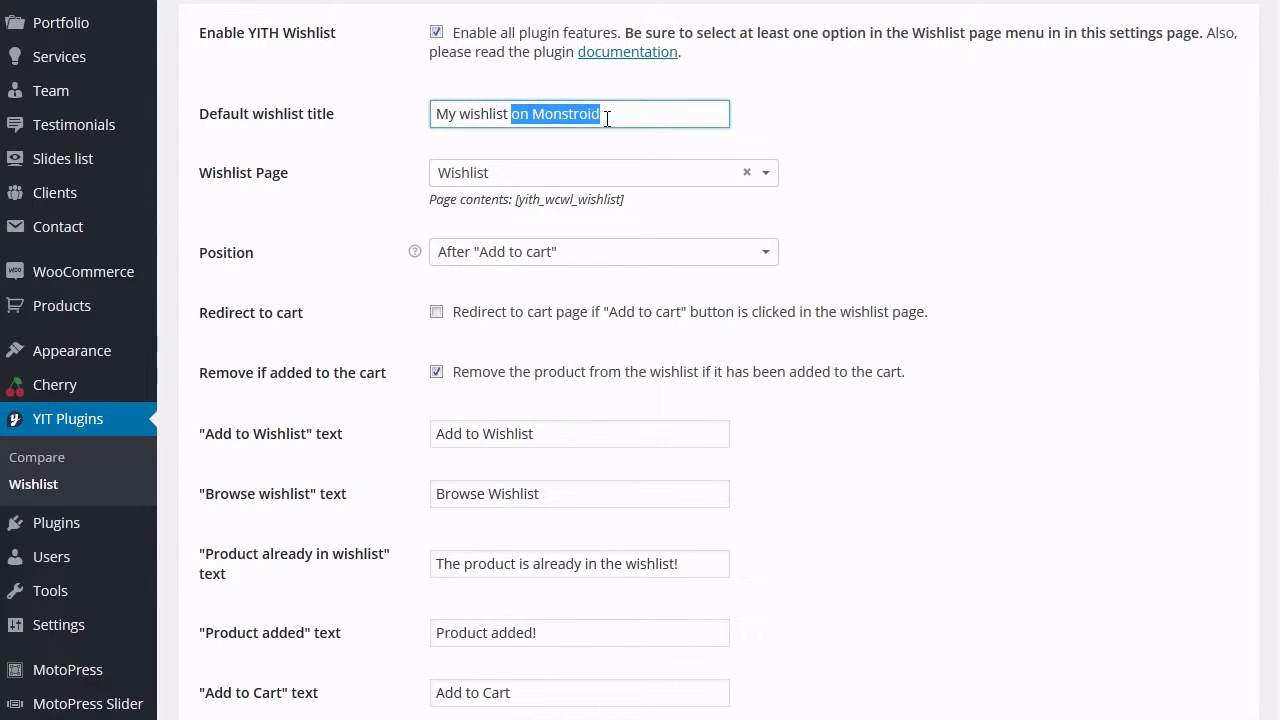
key("BackSpace")
key("BackSpace")
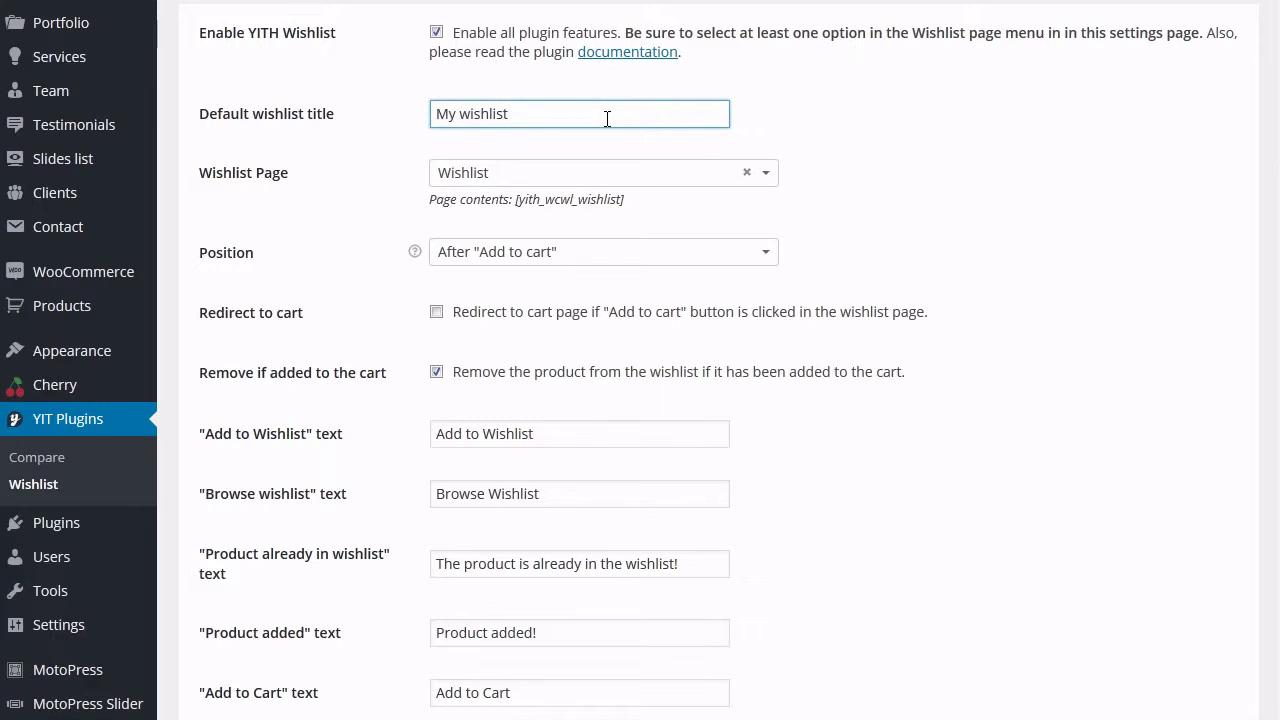
Look through the Wishlist Page choices, and switch Position to "Use shortcode" and back to After "Add to cart"
left_click(771, 180)
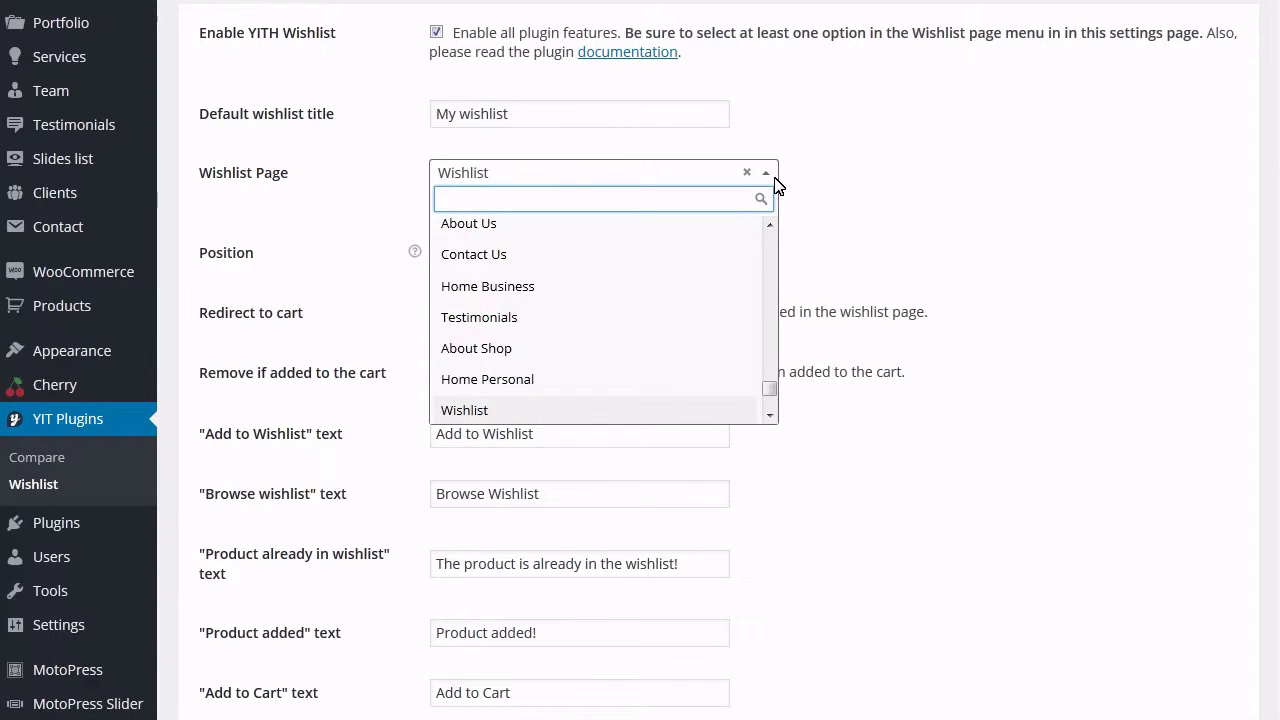
left_click(861, 214)
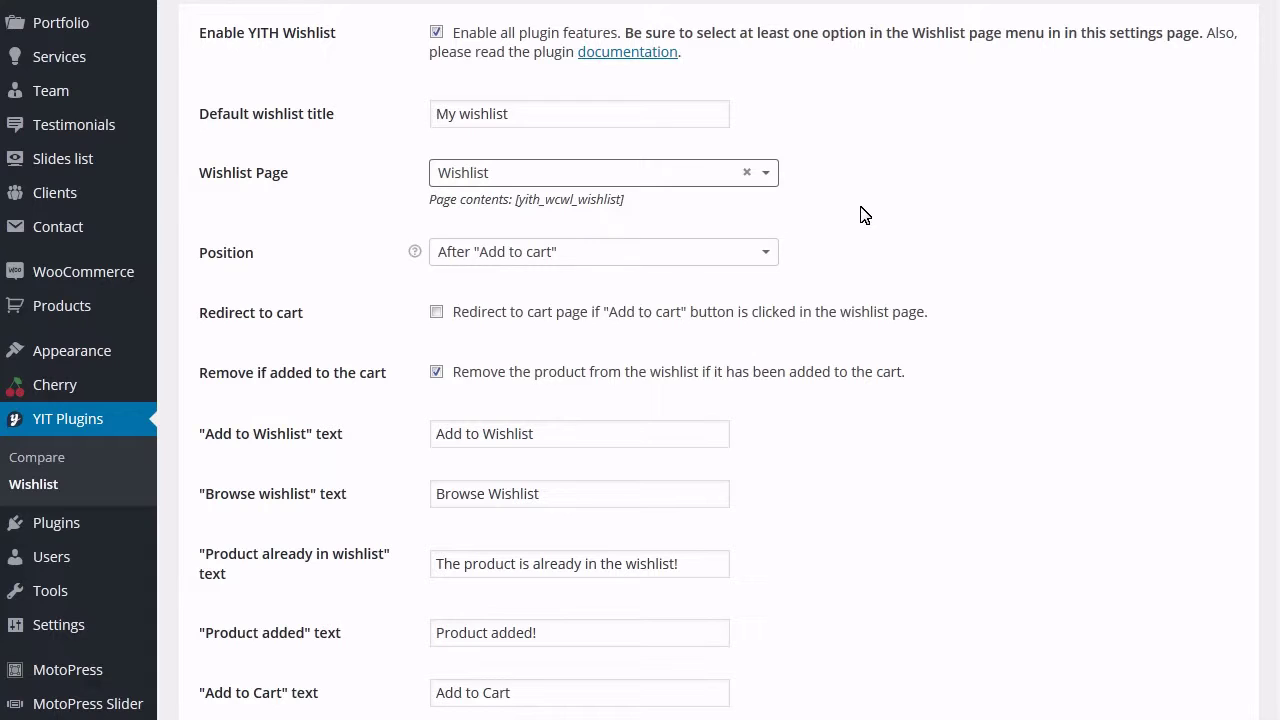
left_click(773, 256)
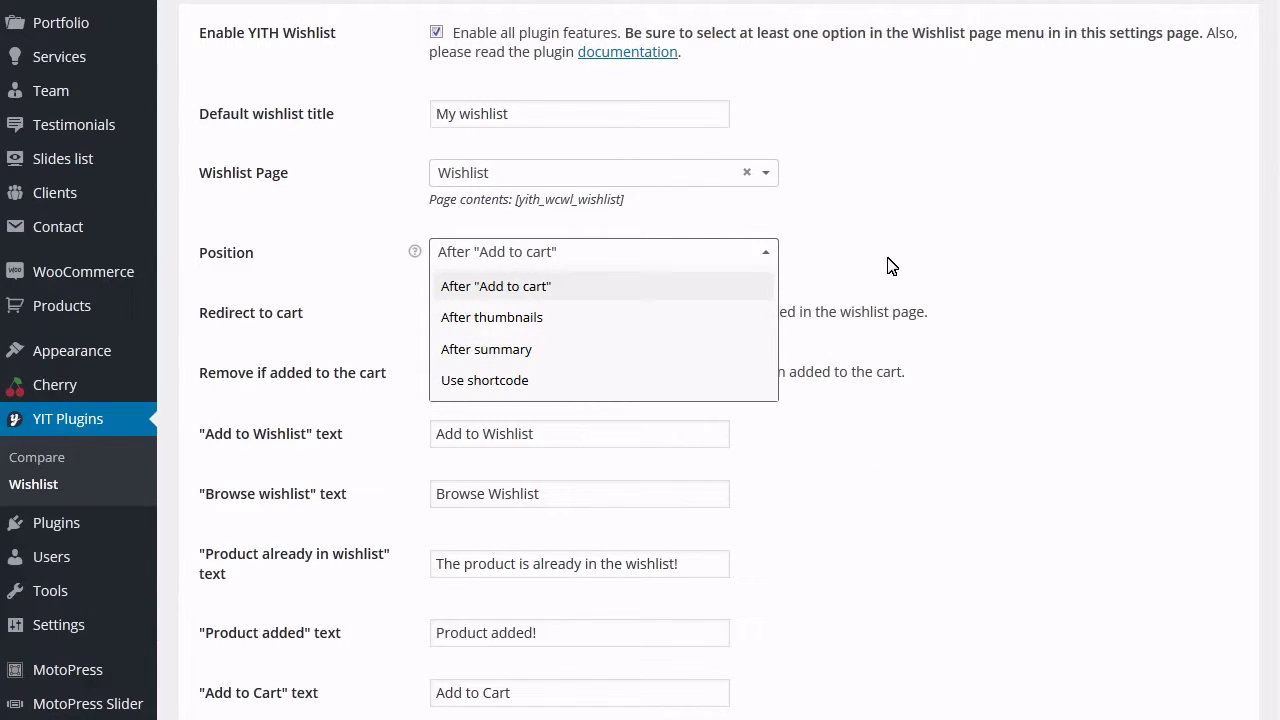
left_click(737, 384)
left_click(768, 254)
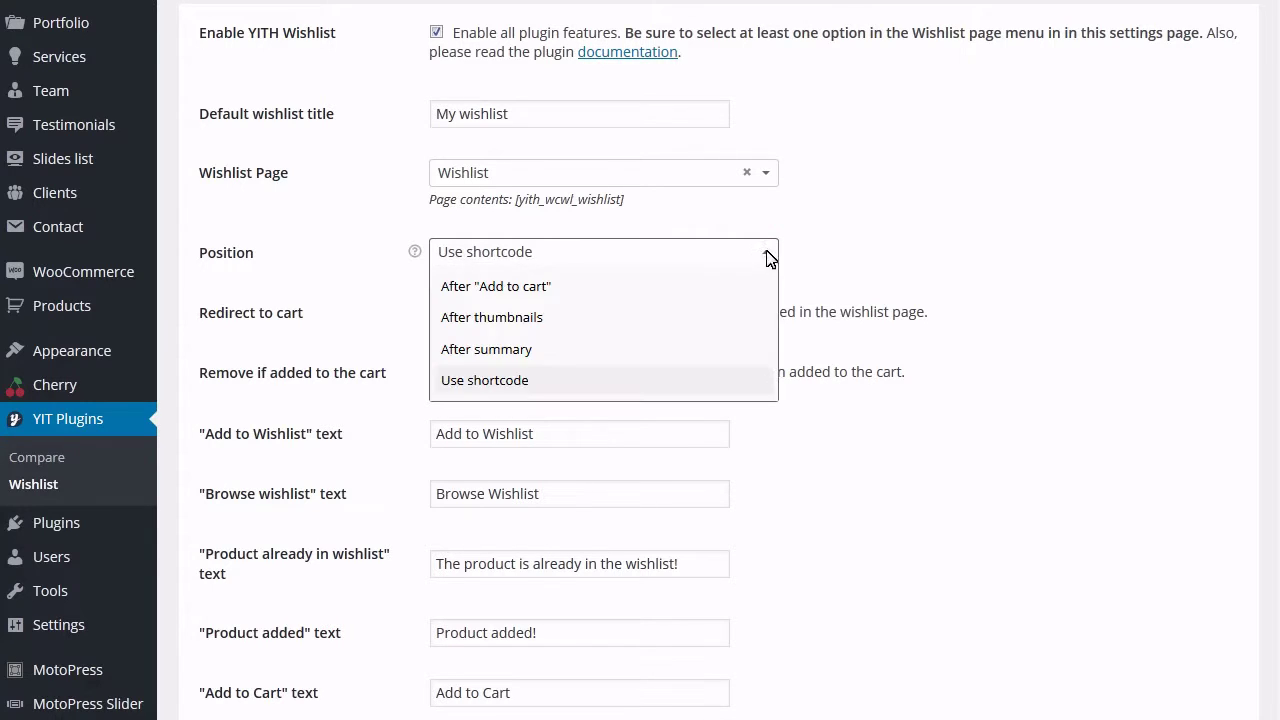
left_click(757, 289)
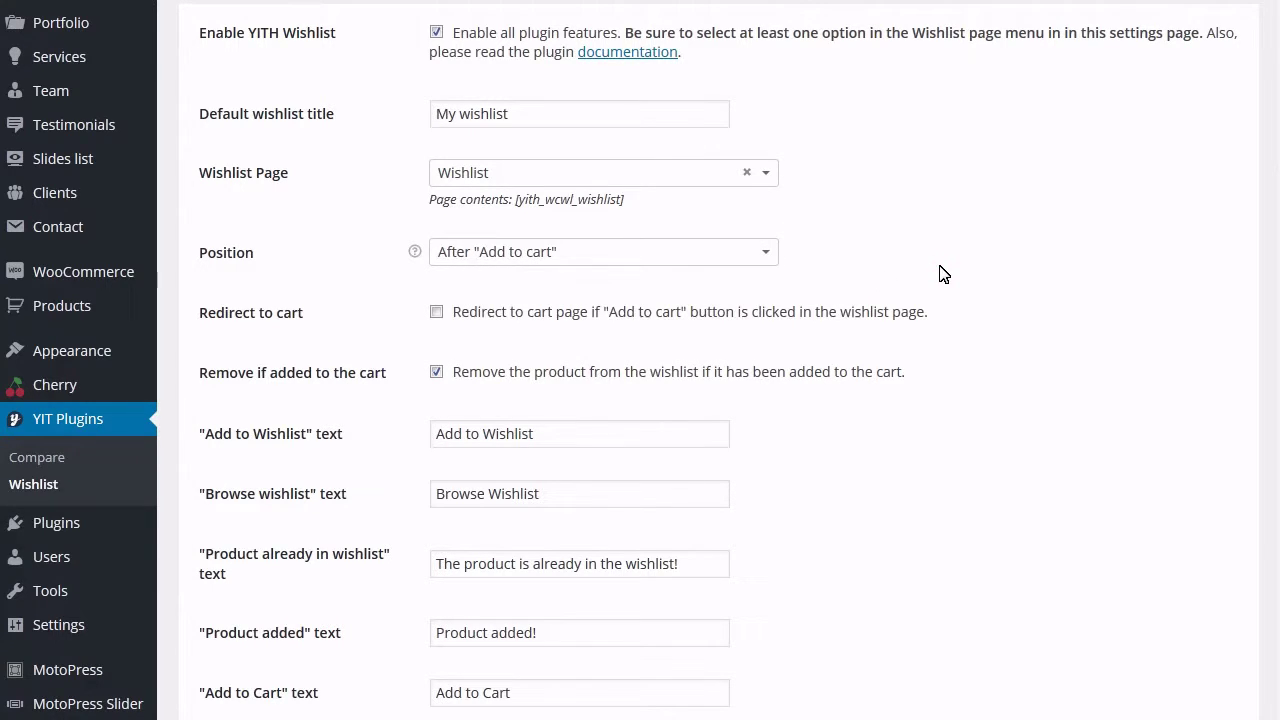
Change the "Browse wishlist" text to "My Wishlist"
scroll(943, 274, "down", 2)
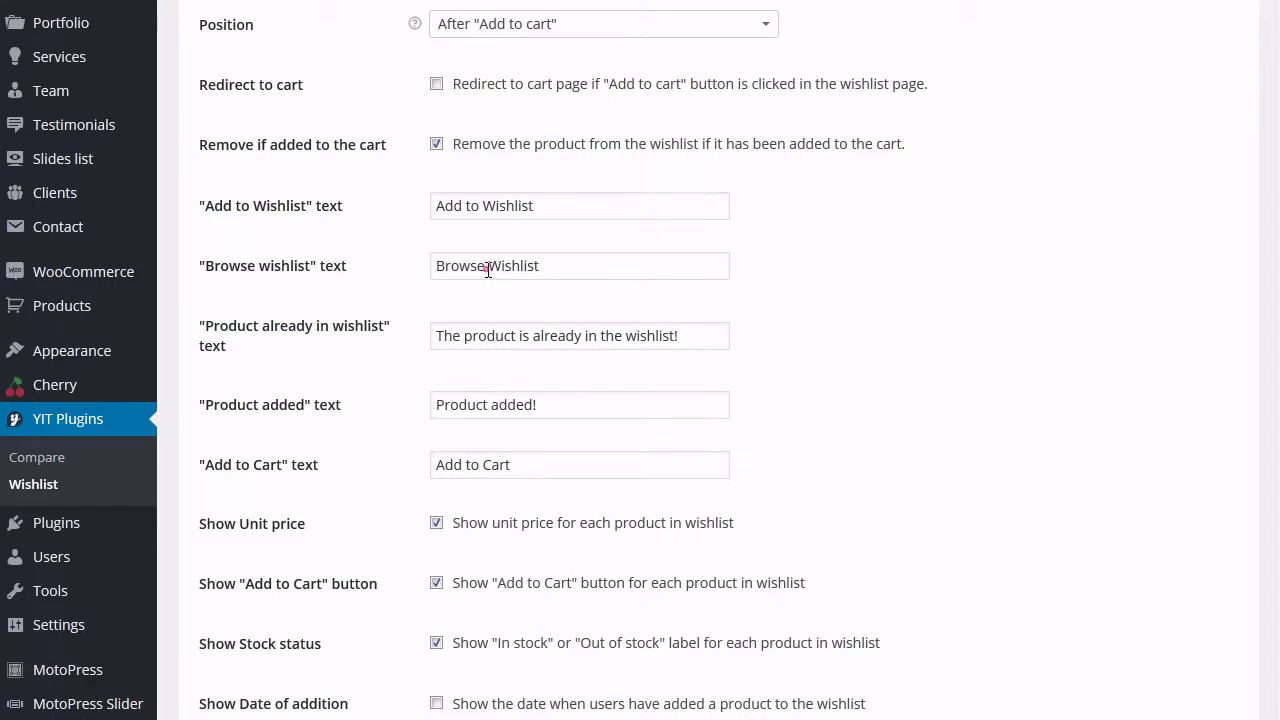
left_click_drag(486, 266, 366, 269)
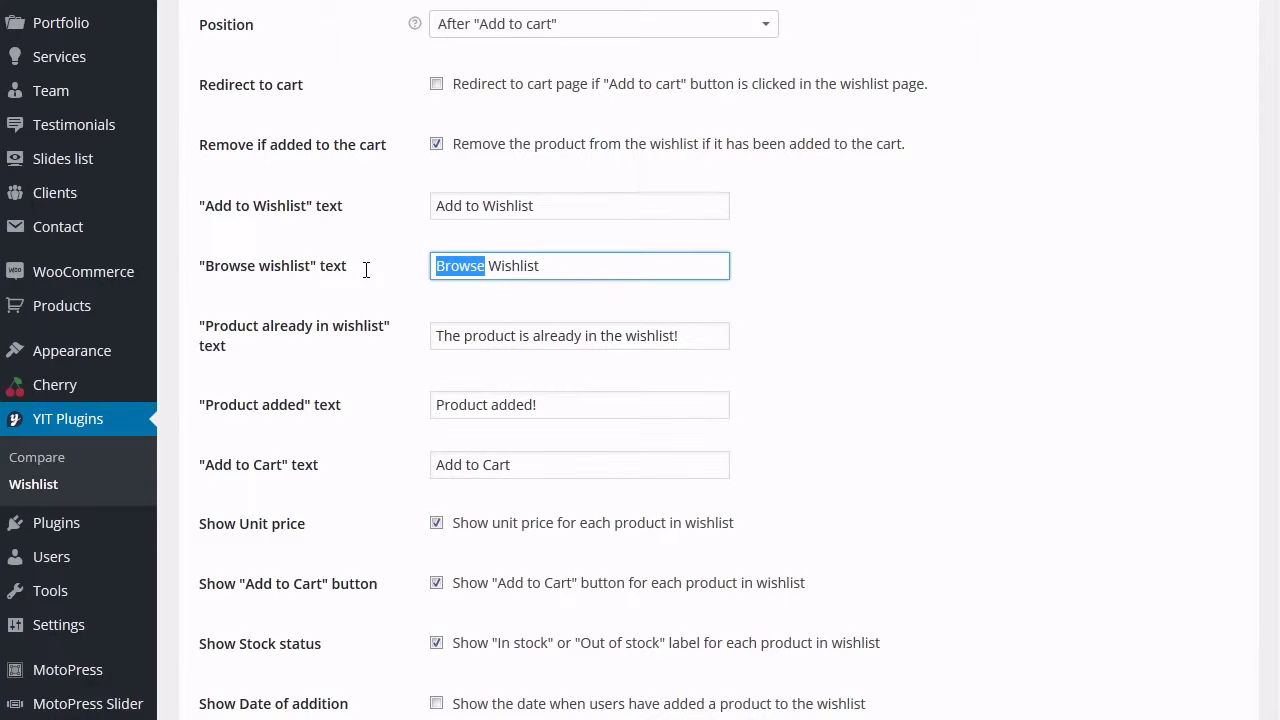
type("My")
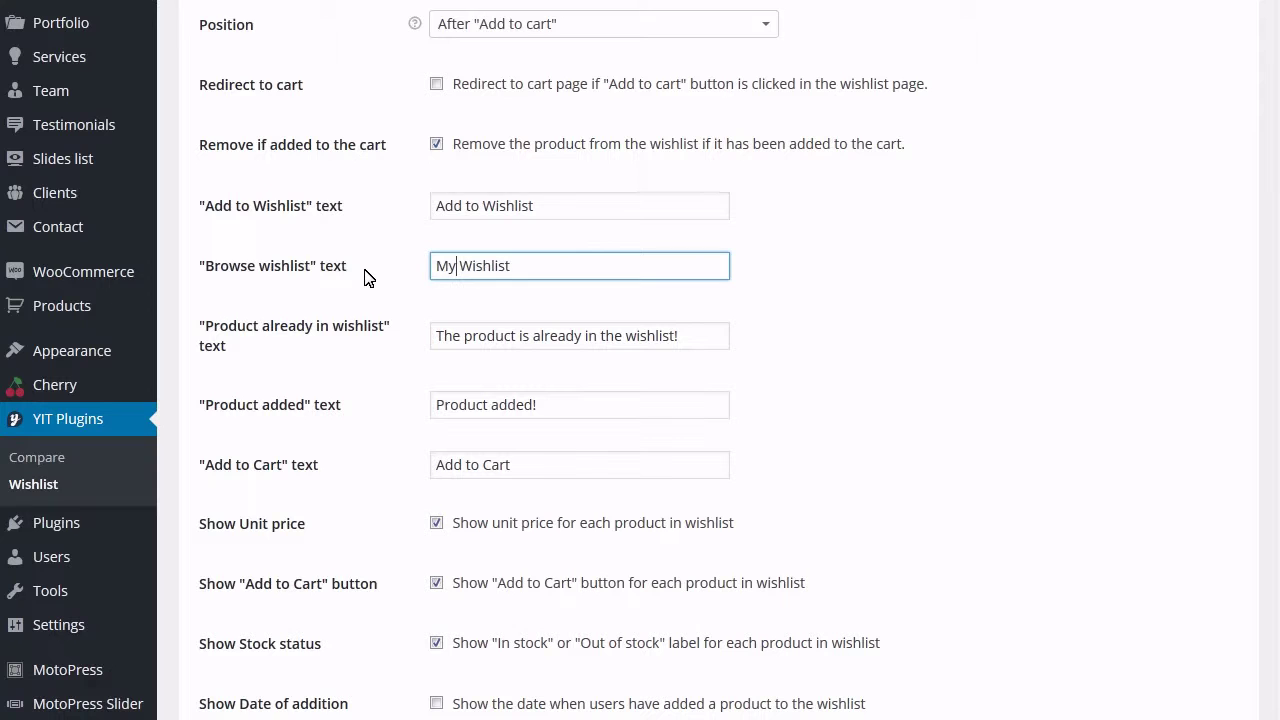
Replace the "Add to Cart" text with "New add to cart button title"
scroll(366, 276, "down", 2)
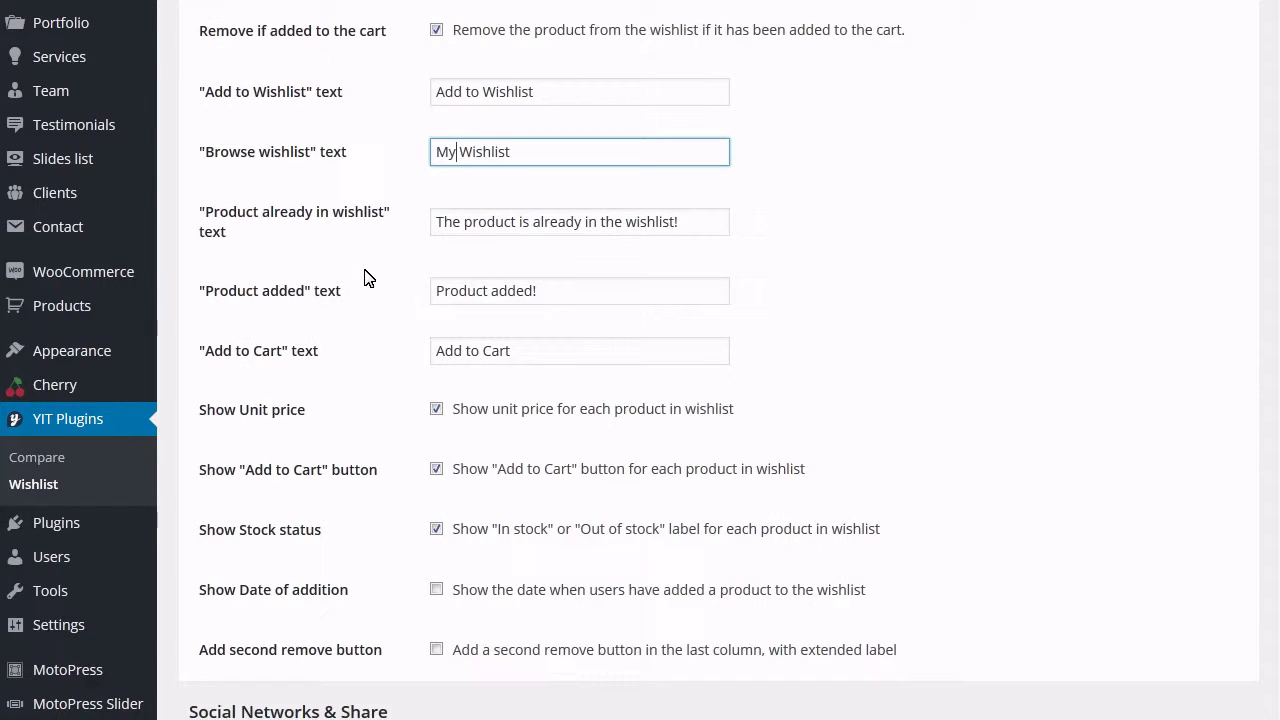
scroll(366, 276, "down", 2)
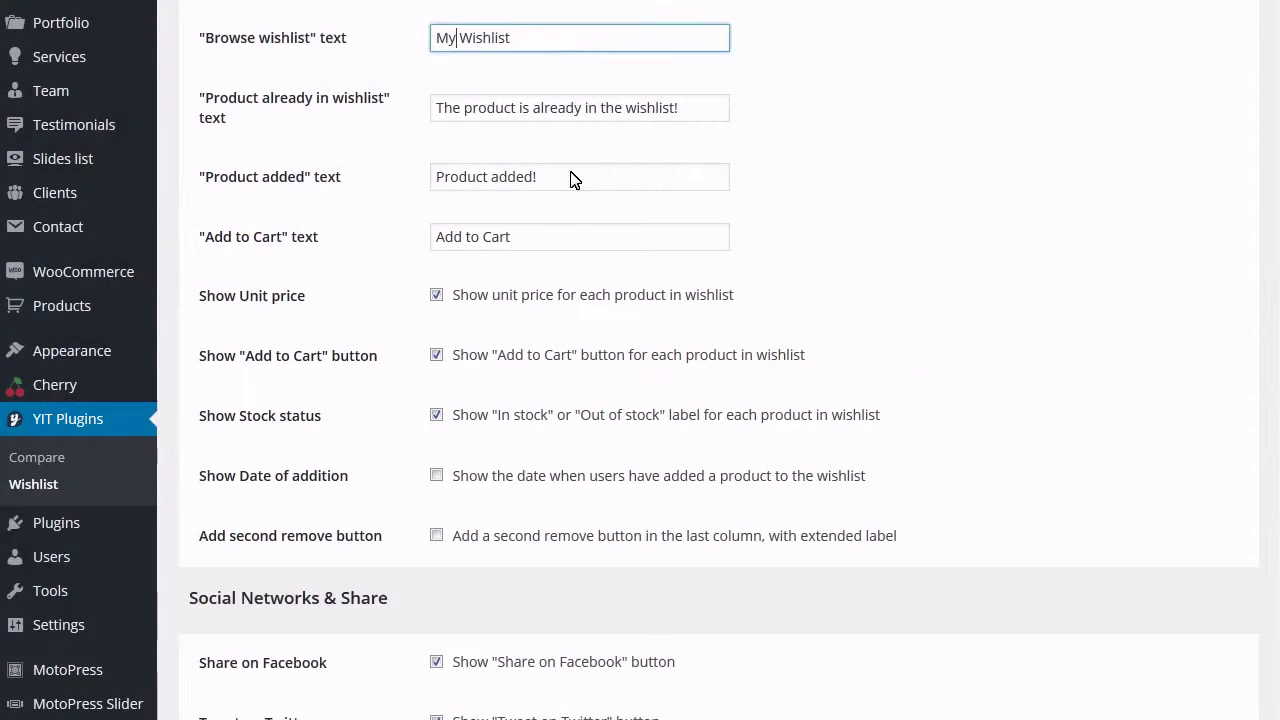
left_click(571, 230)
key("ctrl+a")
key("BackSpace")
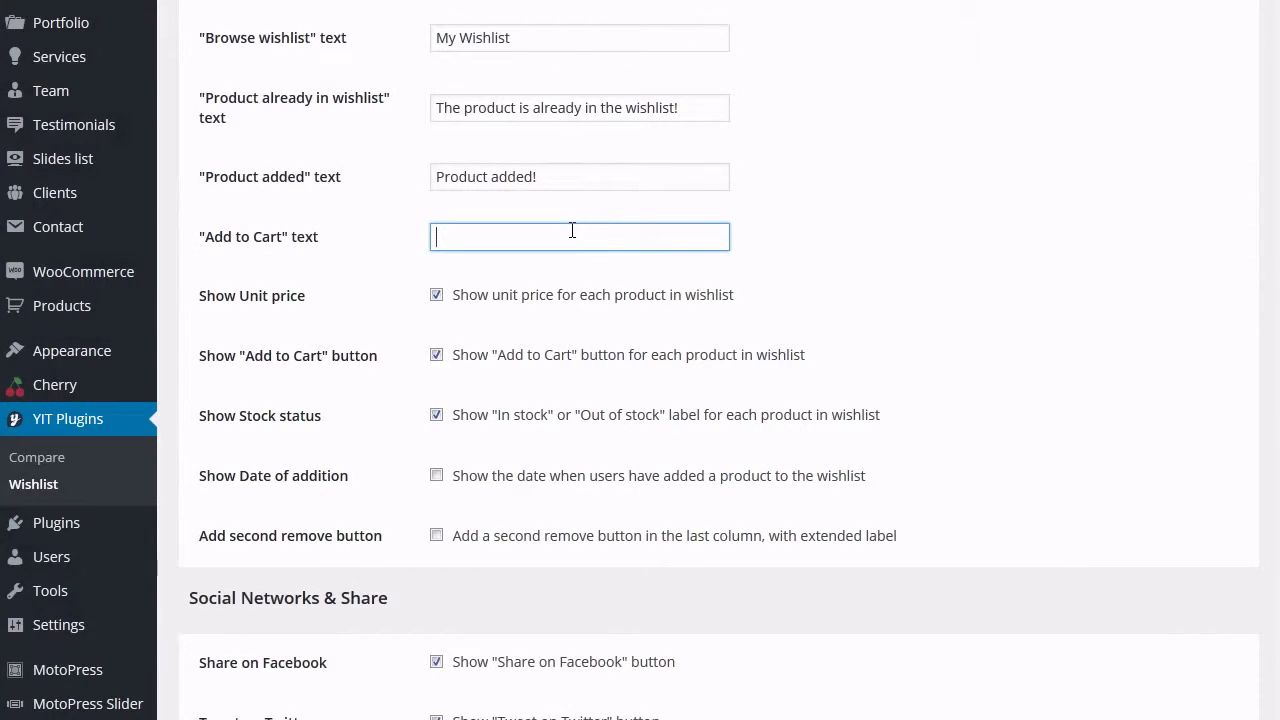
type("New add to cart button title")
left_click(860, 274)
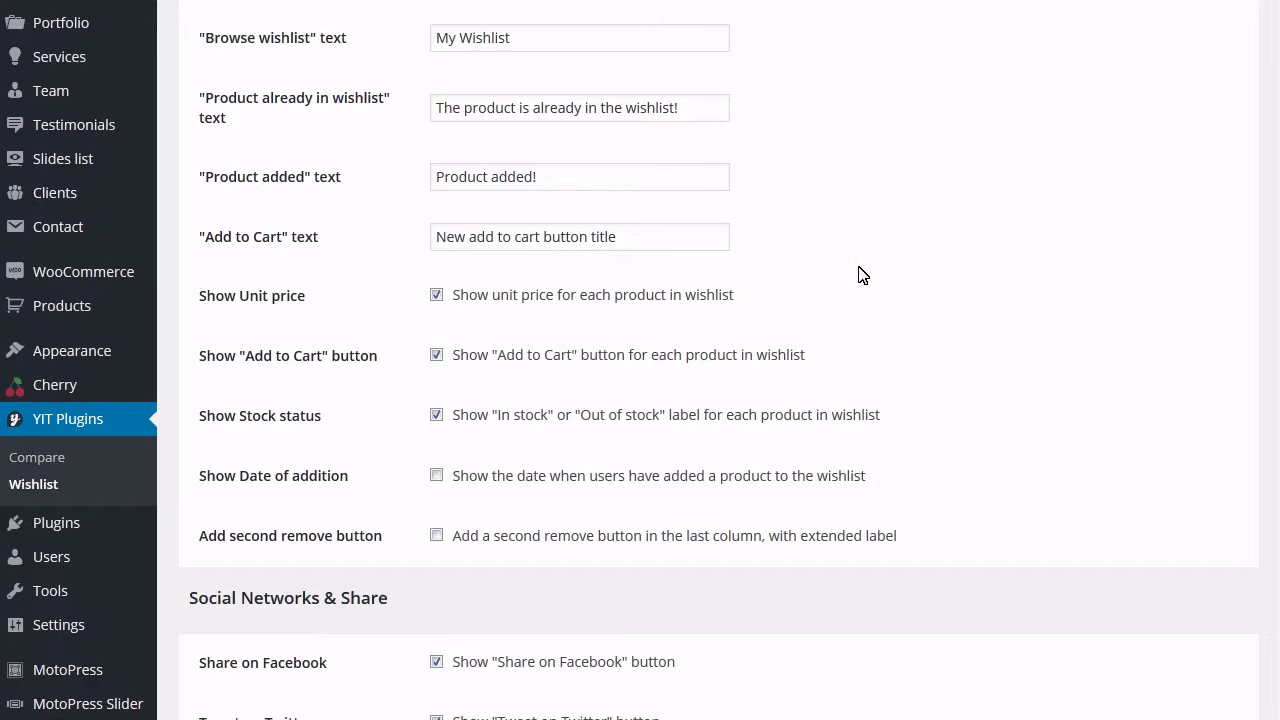
Turn off the unit price display and turn on the date of addition for products in the wishlist
left_click(436, 296)
scroll(977, 386, "down", 1)
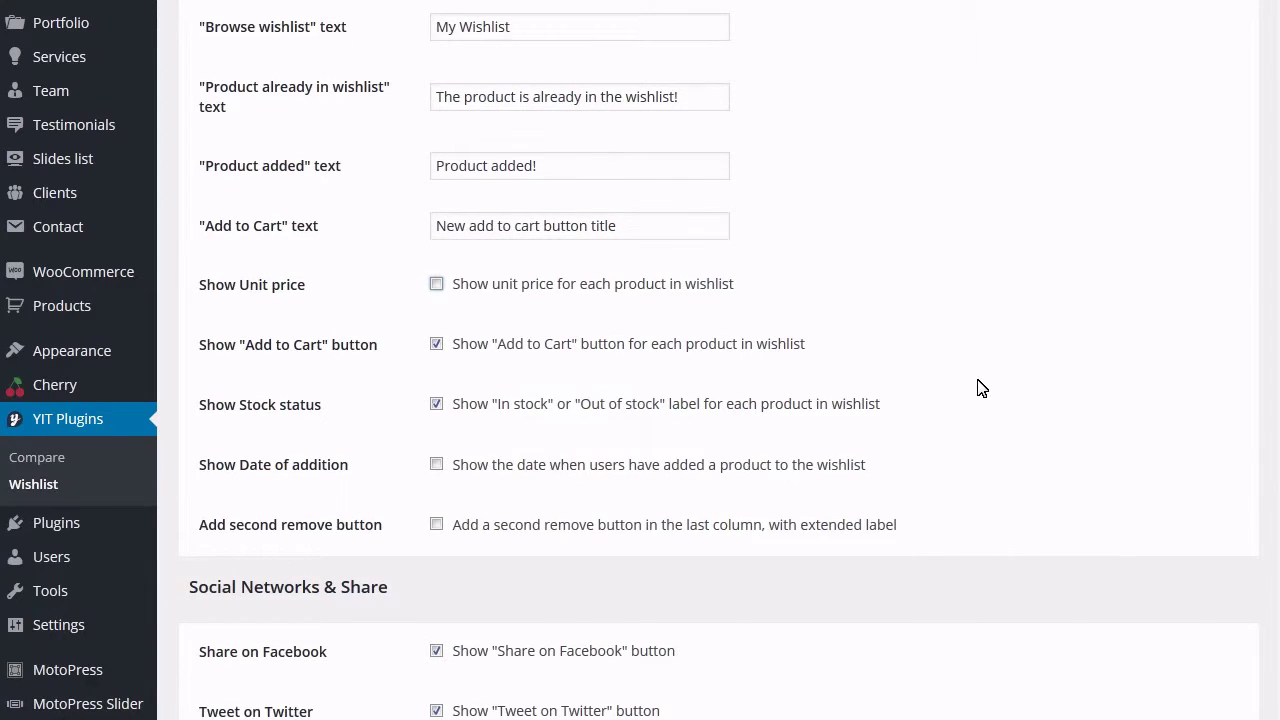
scroll(981, 388, "down", 1)
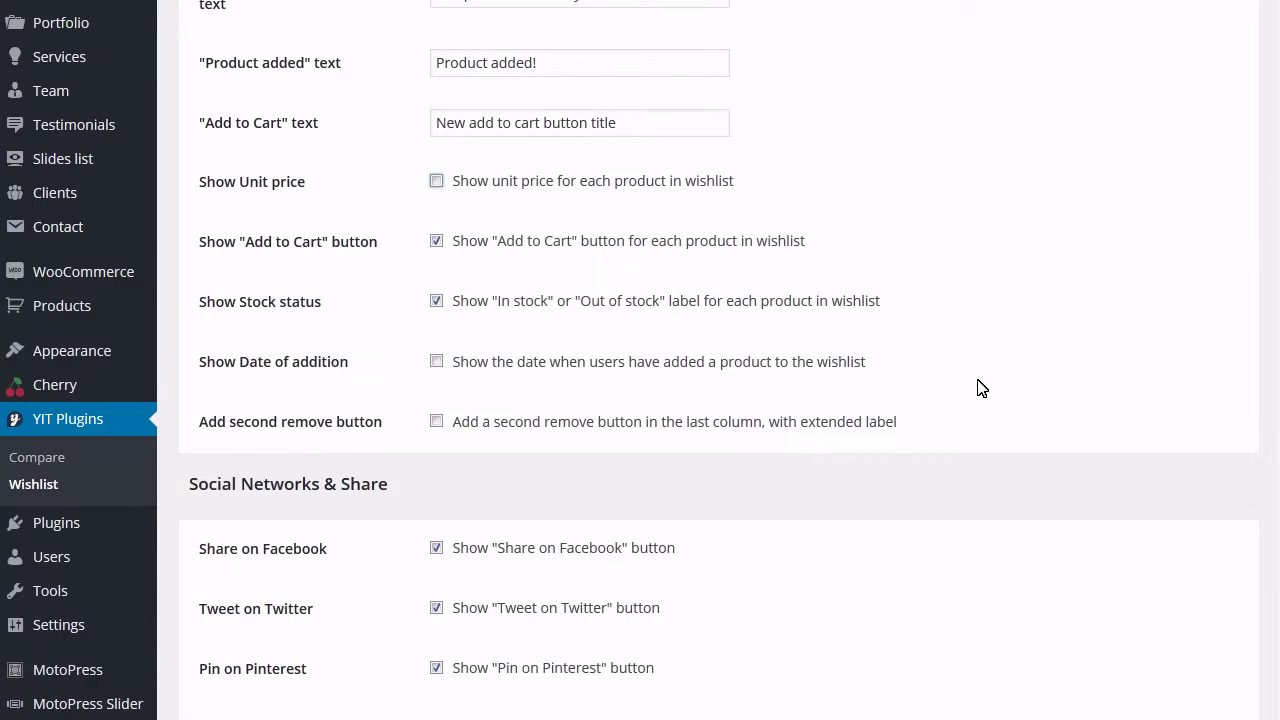
scroll(980, 387, "down", 2)
left_click(436, 247)
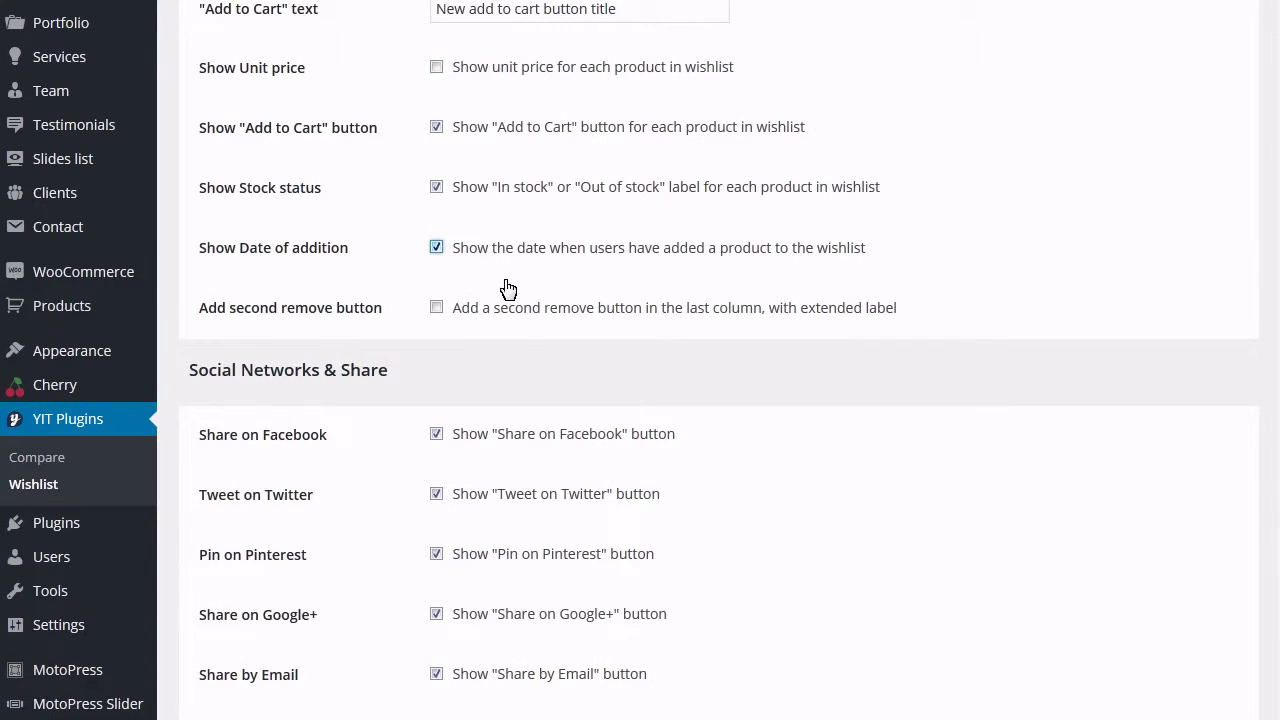
Disable the Email, Google+, Pinterest and Twitter sharing buttons under Social Networks & Share
scroll(504, 287, "down", 4)
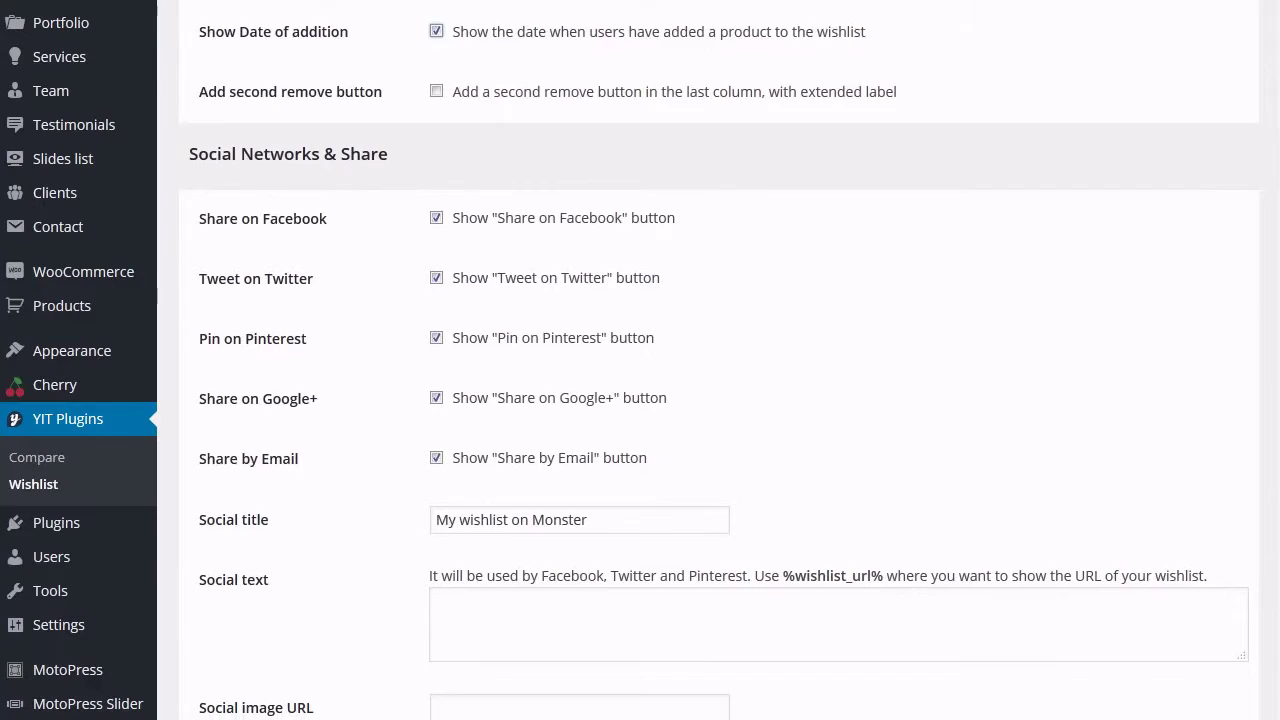
scroll(718, 371, "down", 1)
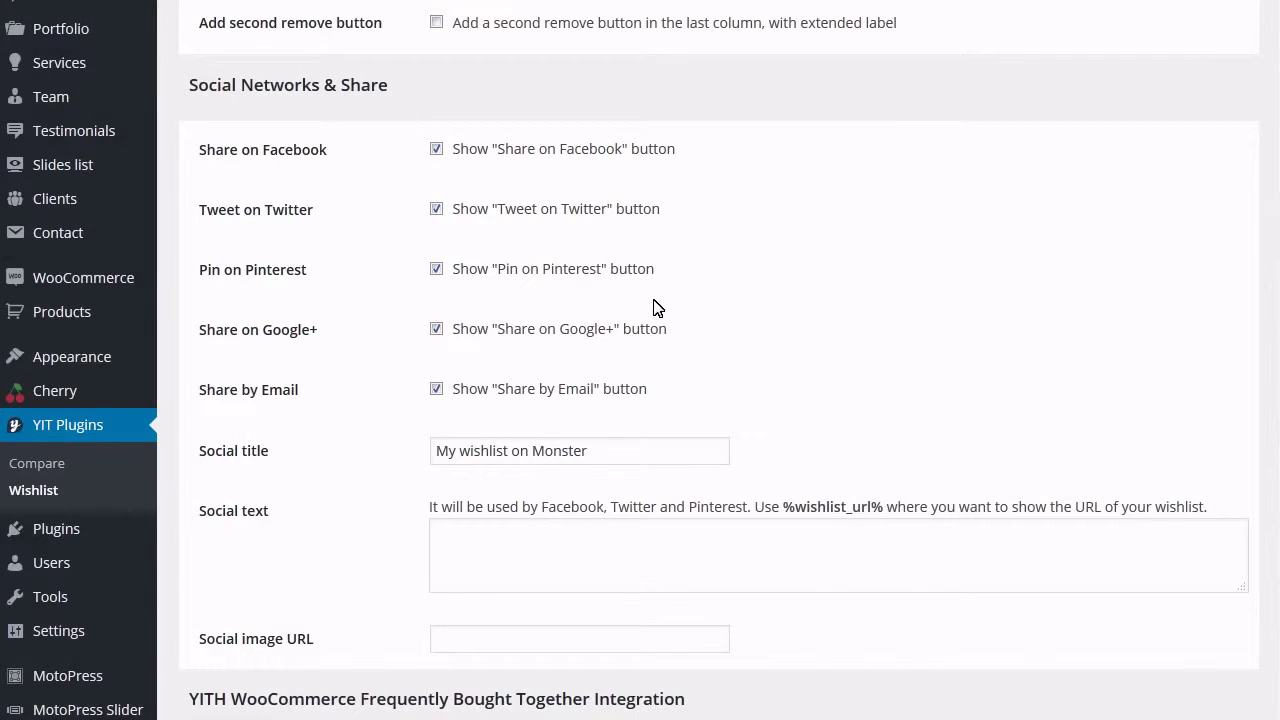
left_click(436, 389)
left_click(437, 329)
left_click(437, 269)
left_click(437, 210)
Shorten the social title used for sharing to "My wishlist"
scroll(822, 363, "down", 2)
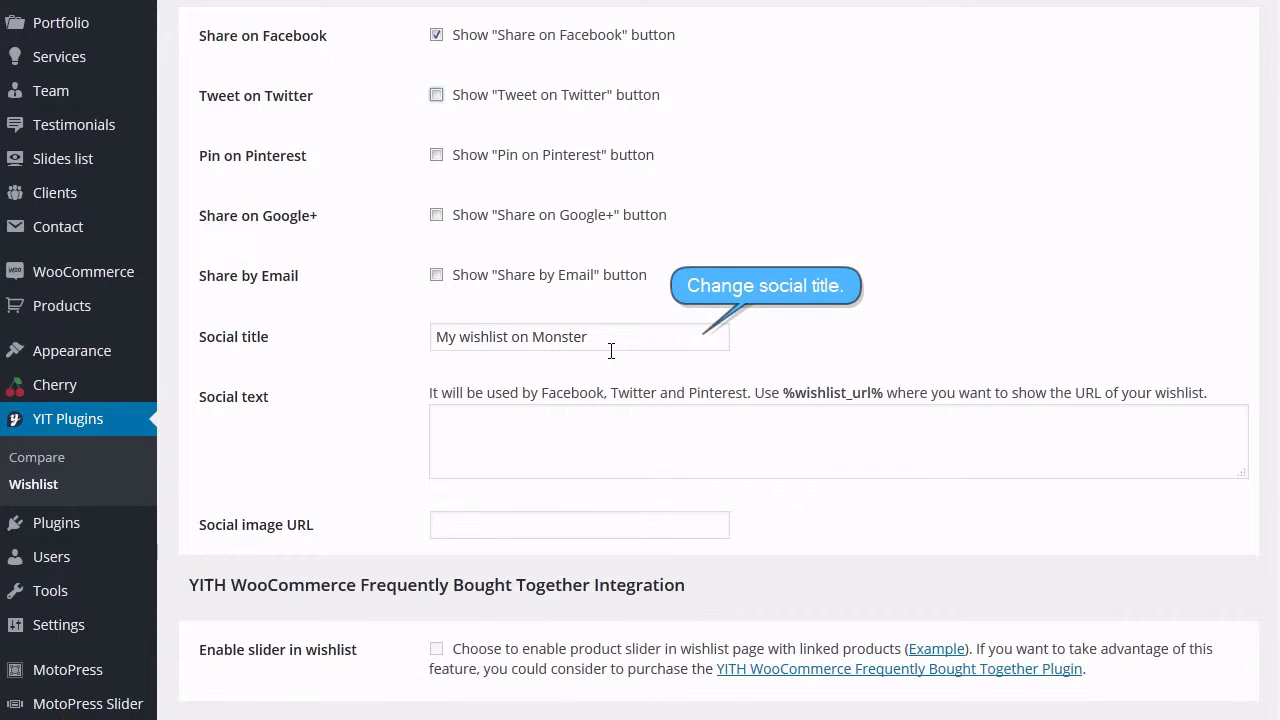
left_click(512, 337)
key("Delete")
key("Delete")
key("Delete")
key("Delete")
key("Delete")
key("Delete")
key("Delete")
key("Delete")
key("Delete")
key("Delete")
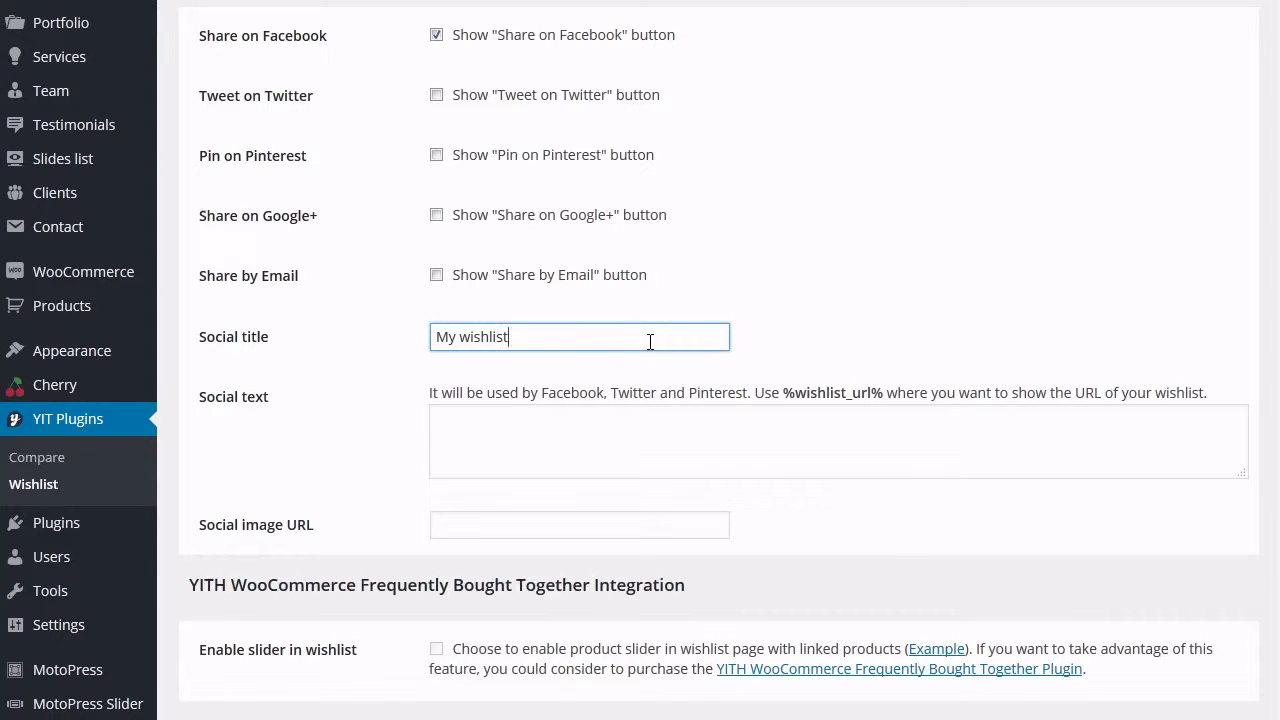
Leave the social text and social image URL empty and save the Wishlist plugin settings
left_click(620, 468)
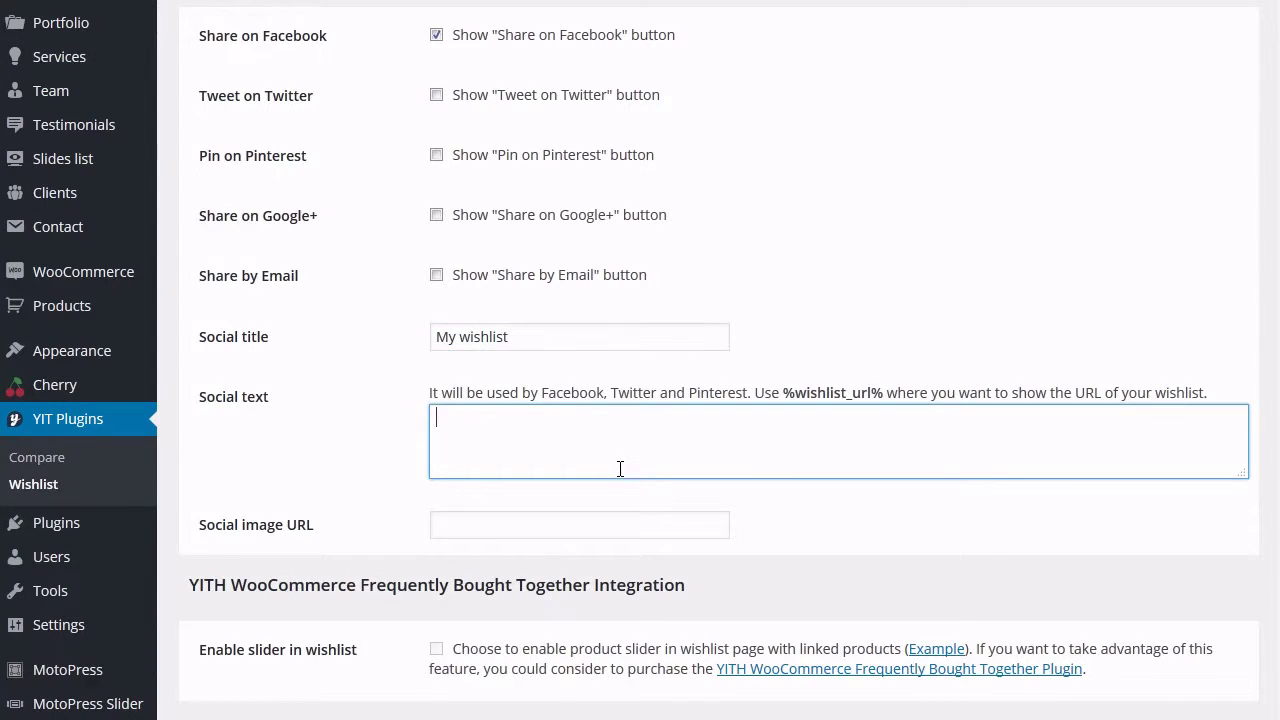
left_click(620, 522)
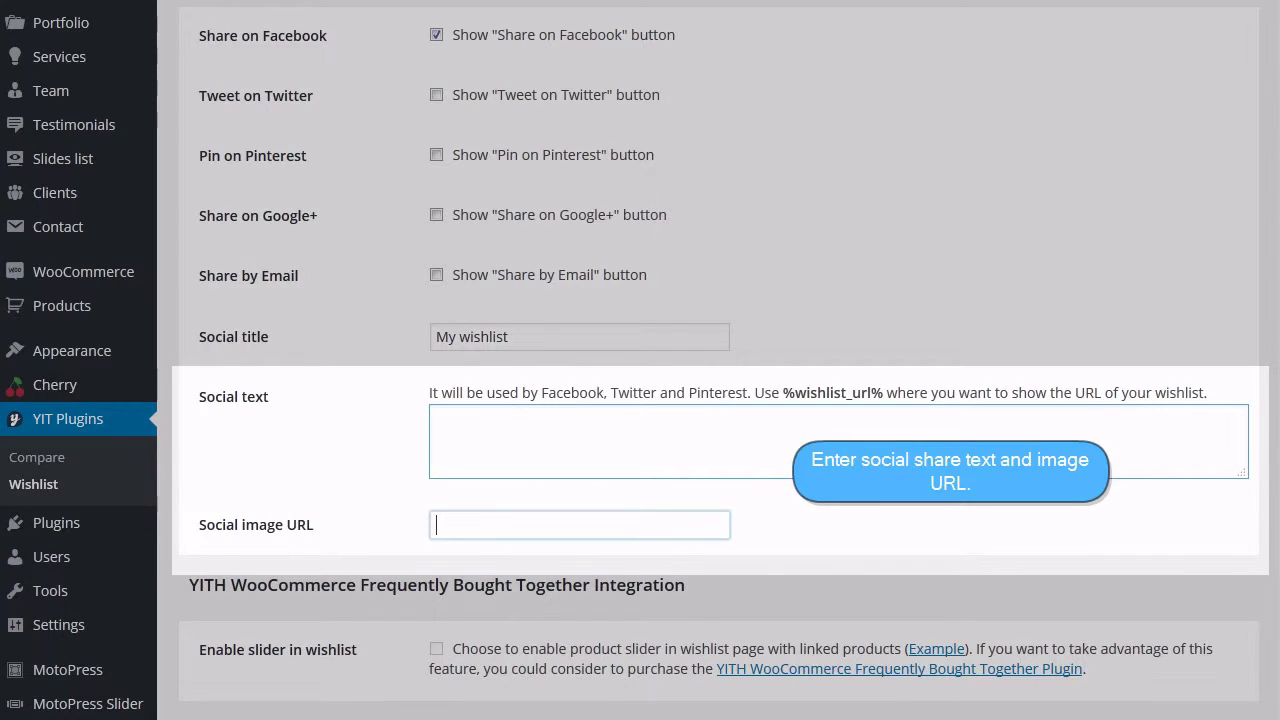
scroll(1020, 529, "down", 1)
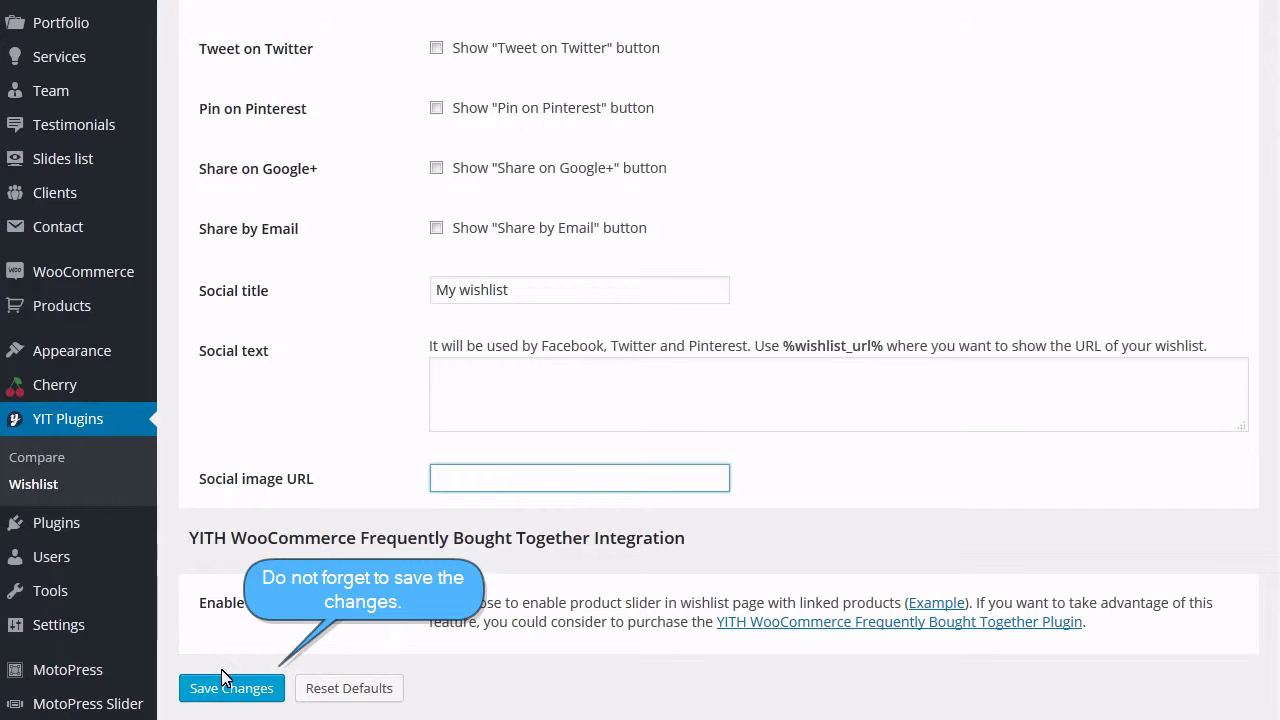
left_click(245, 698)
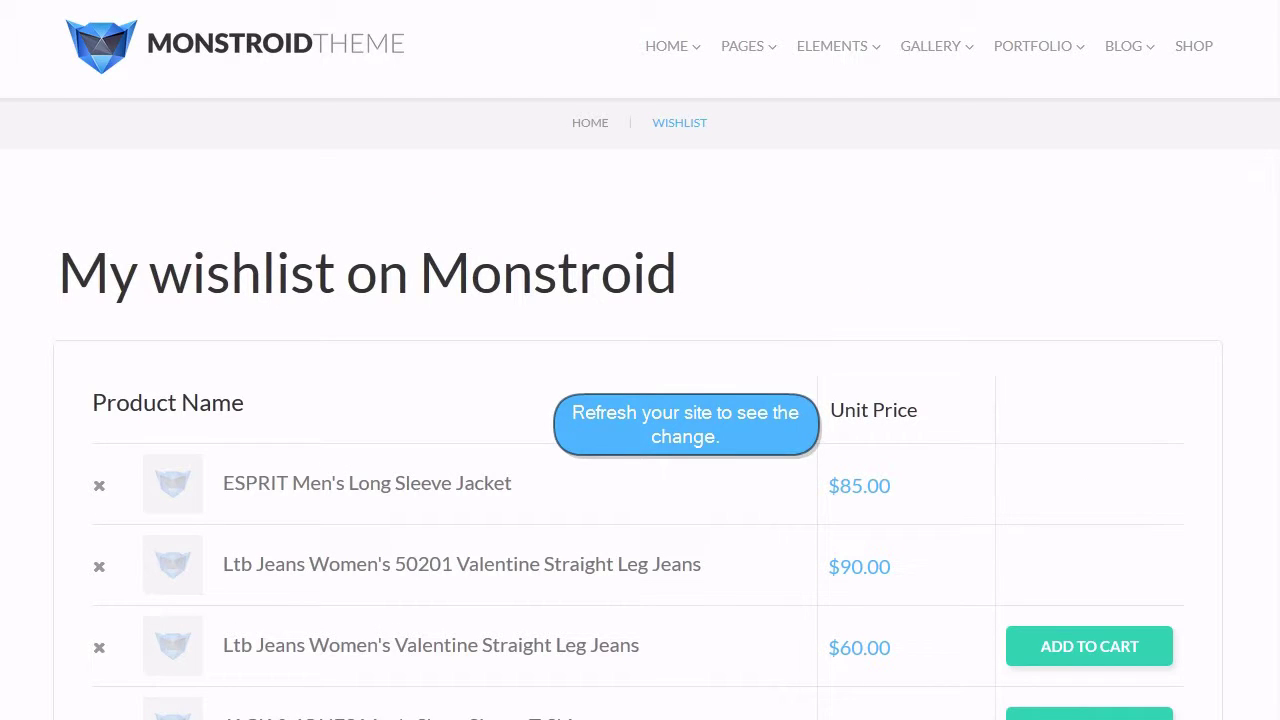
Reload the shop's wishlist page and check its title, product columns, dates, cart button labels and share options
key("F5")
scroll(1157, 351, "down", 2)
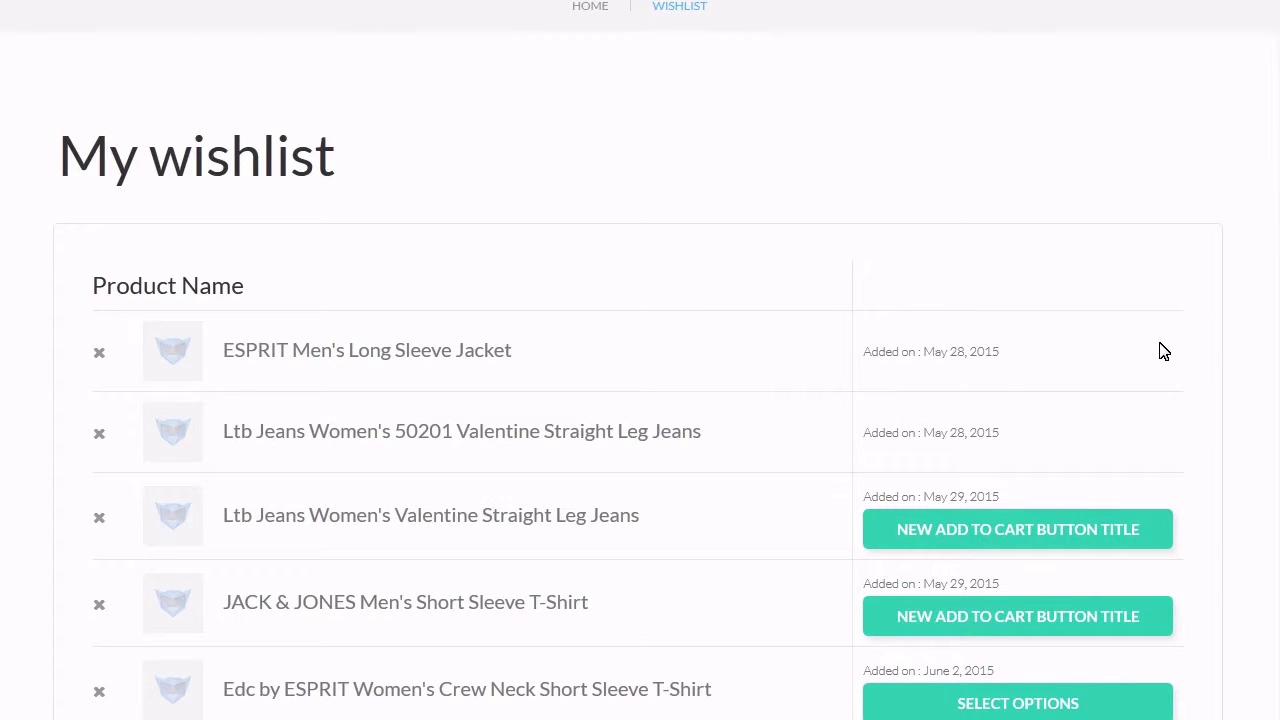
scroll(1164, 351, "down", 1)
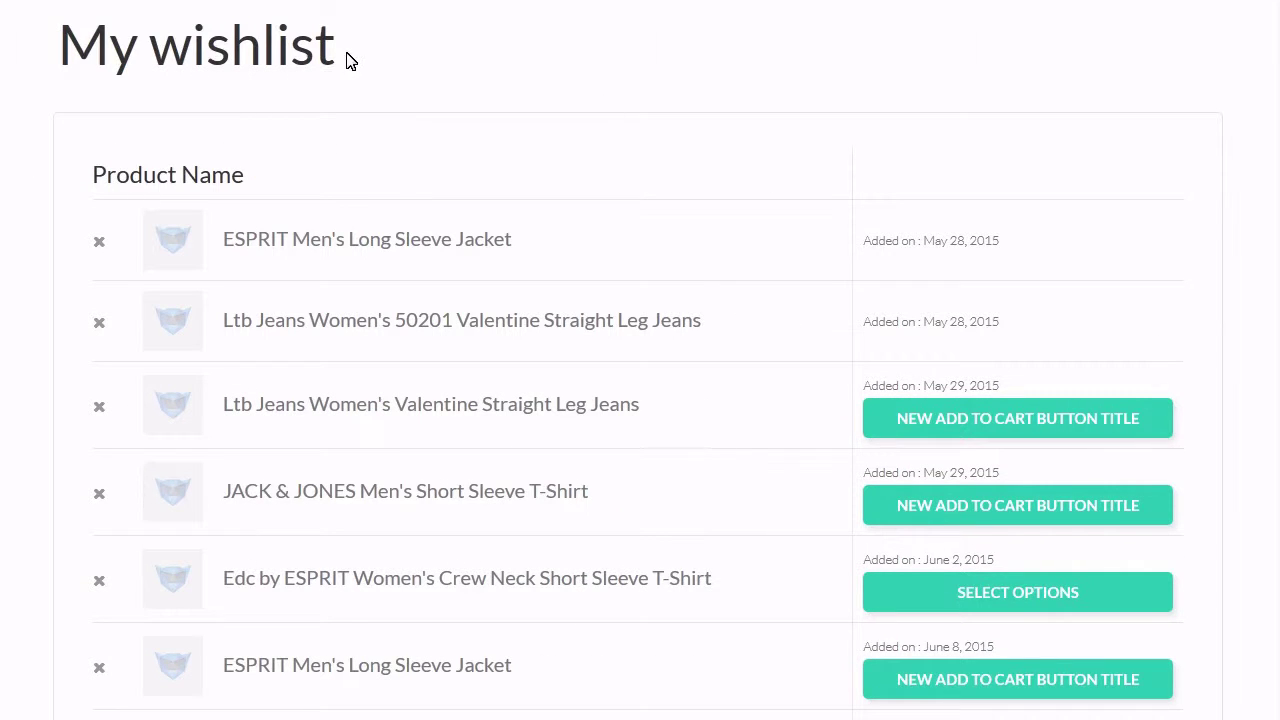
scroll(1005, 257, "down", 2)
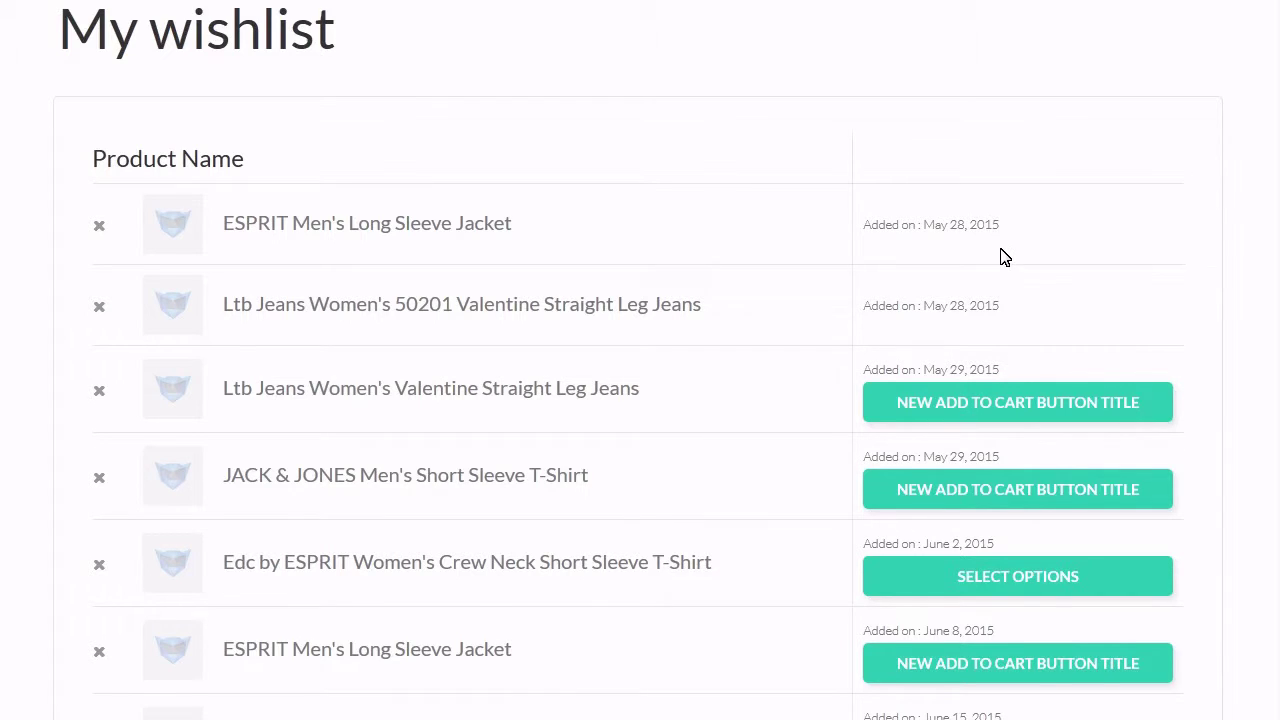
scroll(1005, 258, "down", 6)
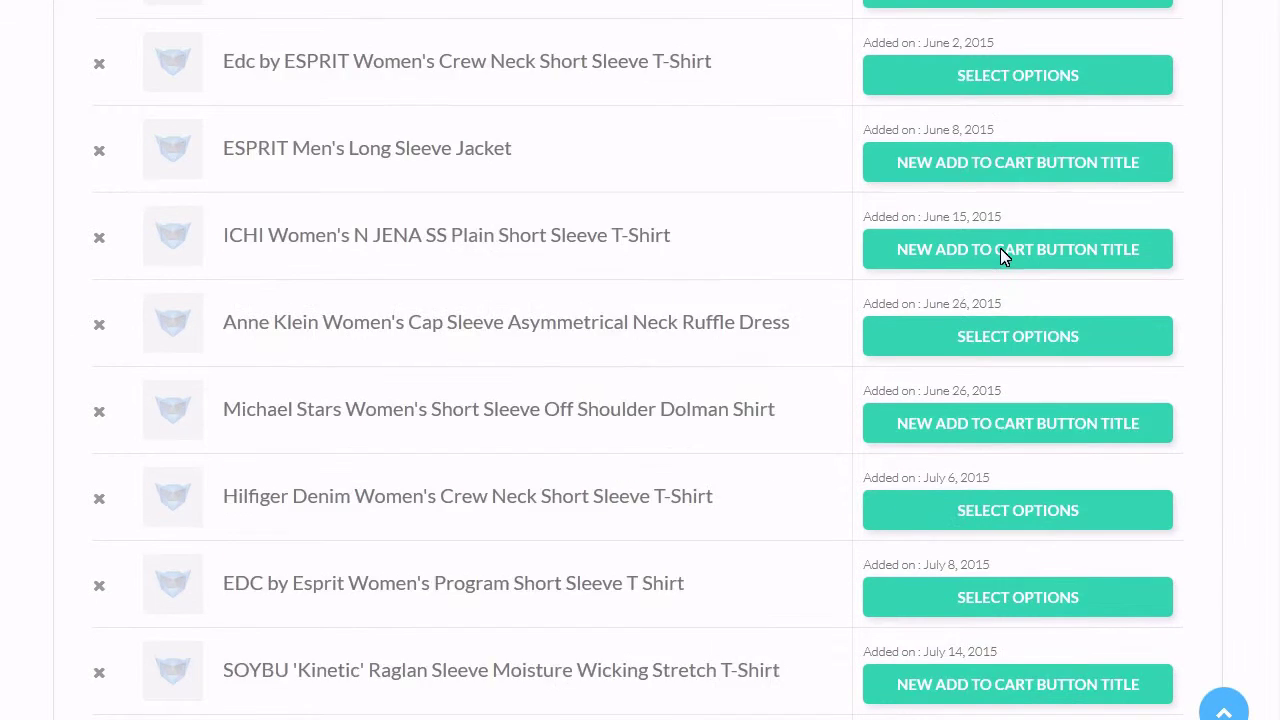
scroll(1005, 258, "down", 7)
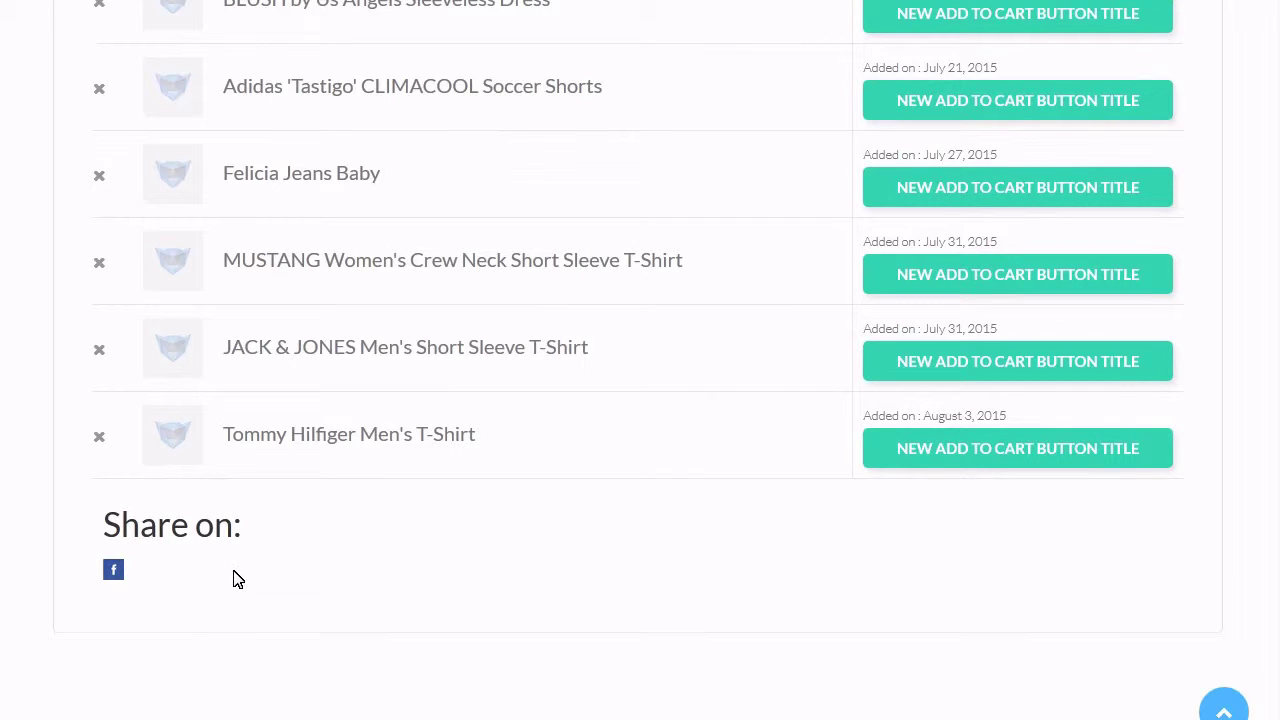
scroll(1236, 578, "down", 1)
scroll(1236, 578, "down", 2)
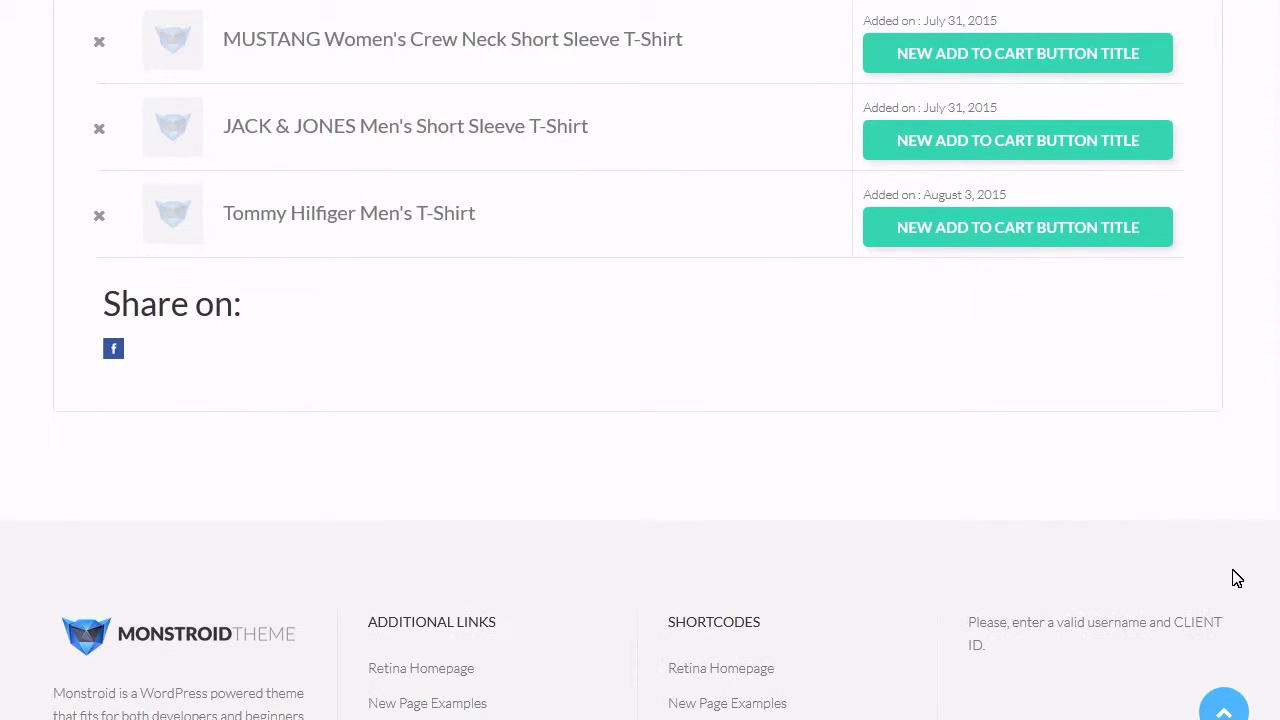
scroll(1236, 578, "up", 2)
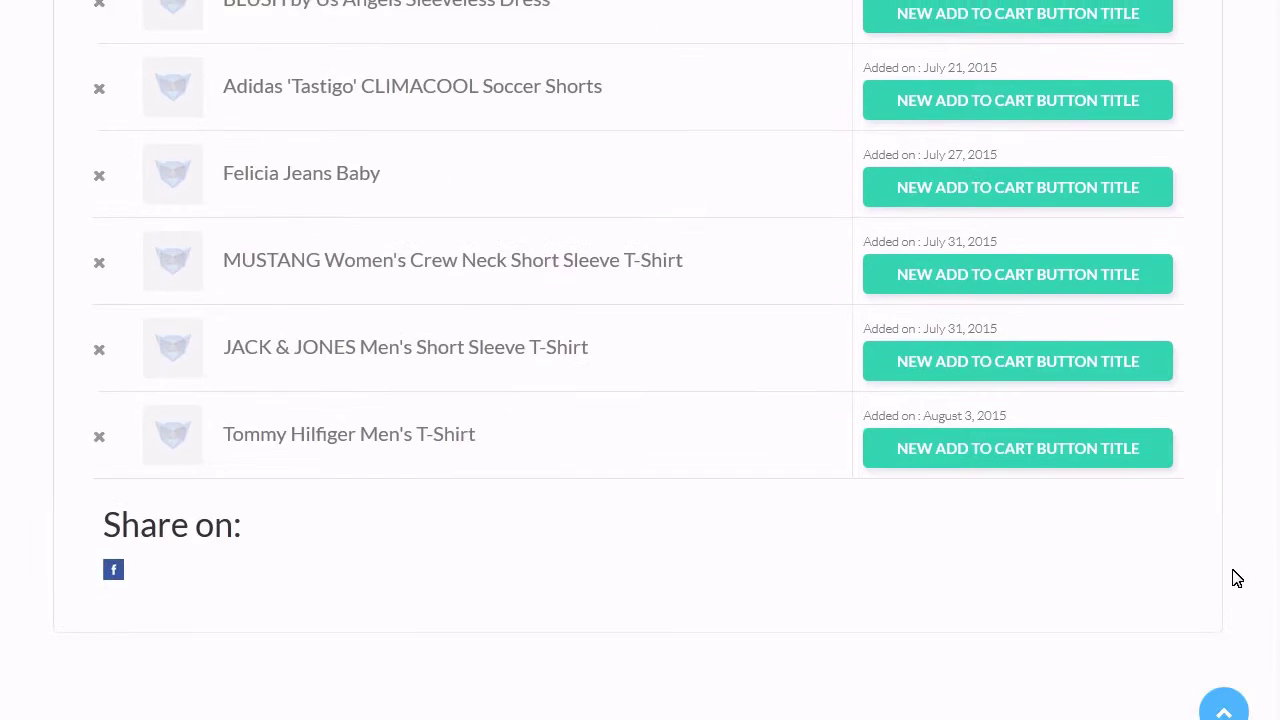
scroll(1236, 578, "up", 3)
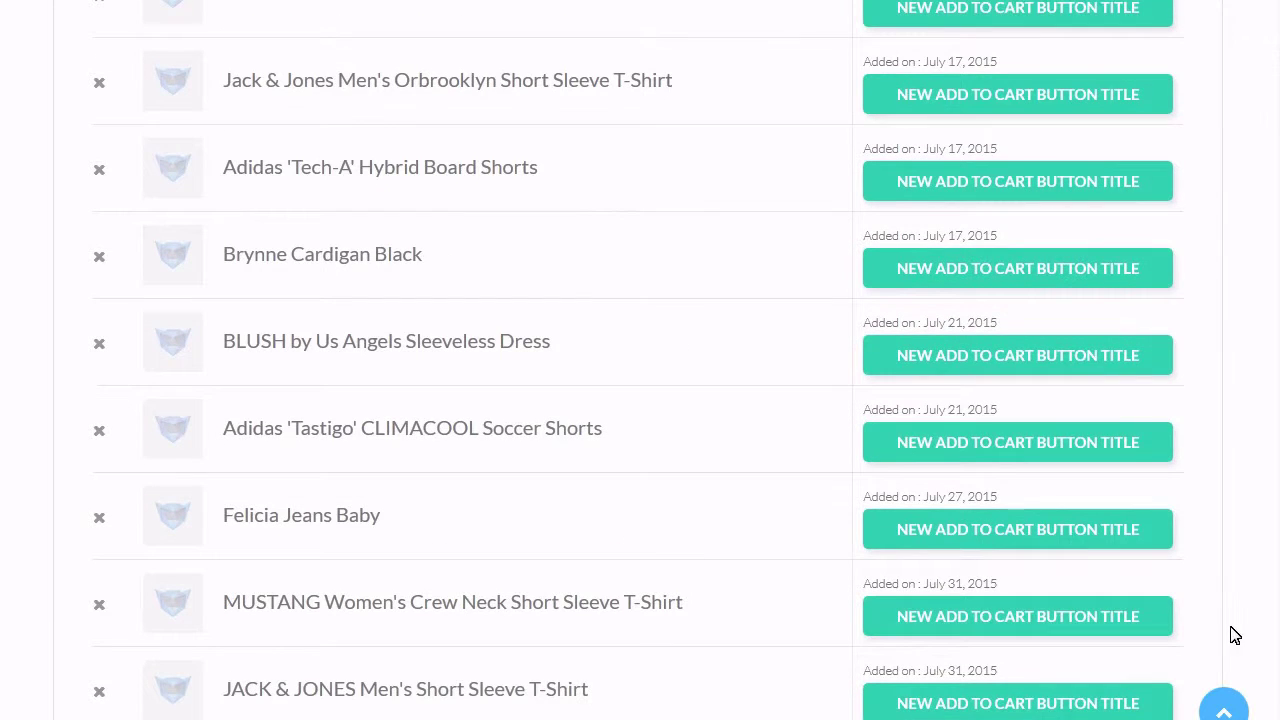